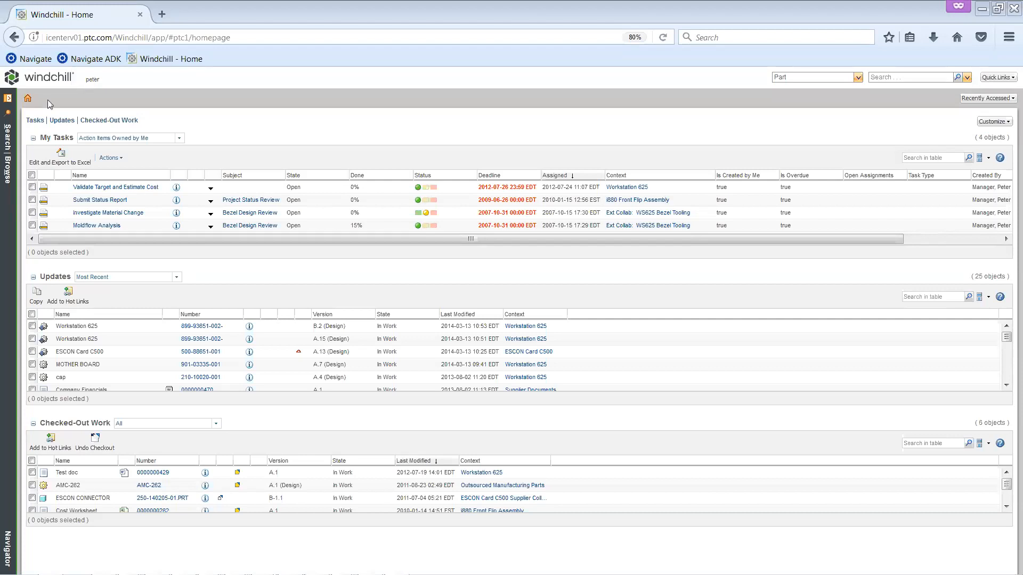
- Open the full list of projects and review the New Project form's attributes and execution control options without creating a project
left_click(9, 100)
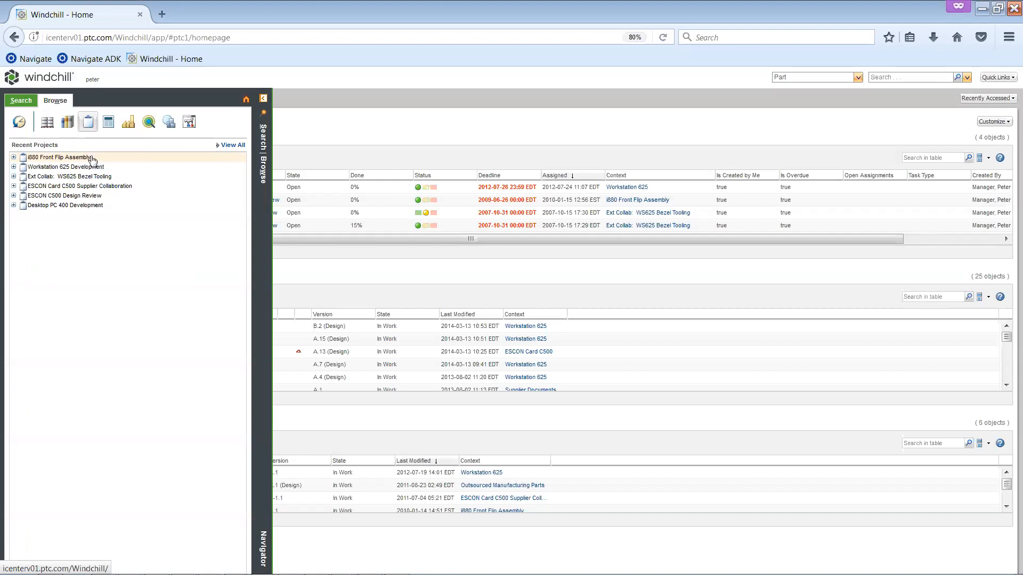
left_click(226, 150)
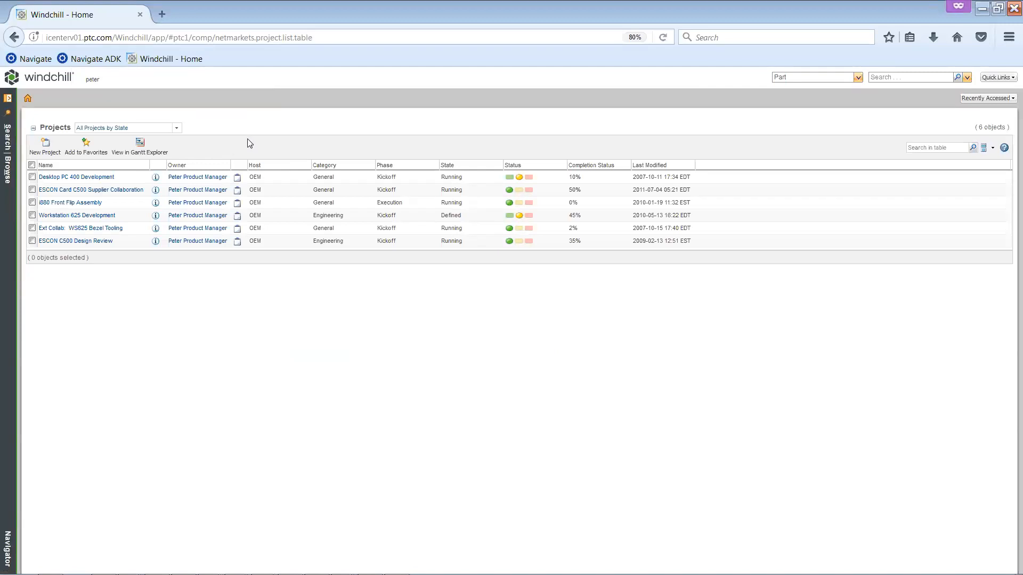
left_click(54, 148)
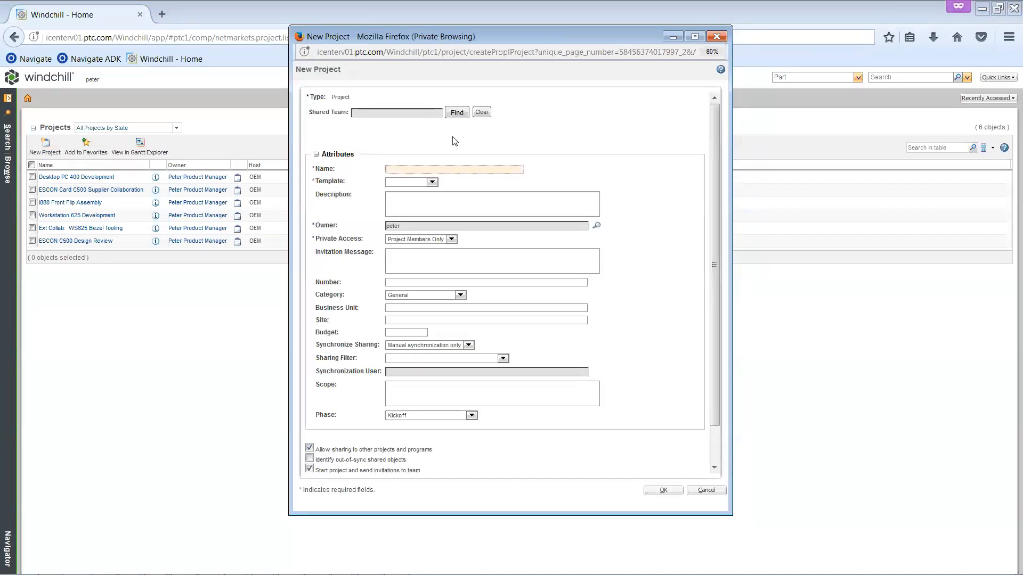
left_click(446, 168)
scroll(447, 201, "down", 2)
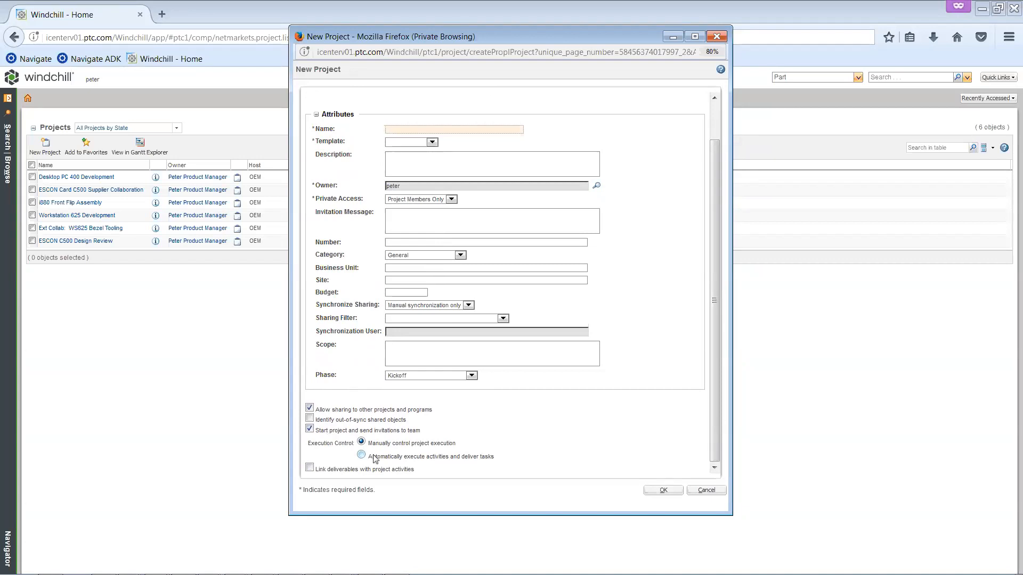
left_click(707, 490)
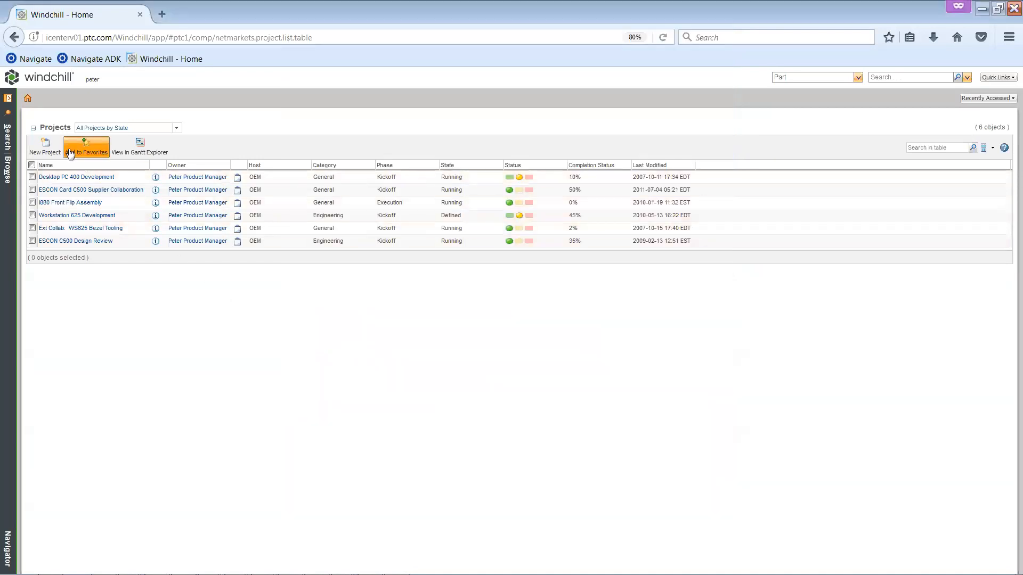
- Open the details of the i880 Front Flip Assembly project and review the actions available for it
left_click(9, 99)
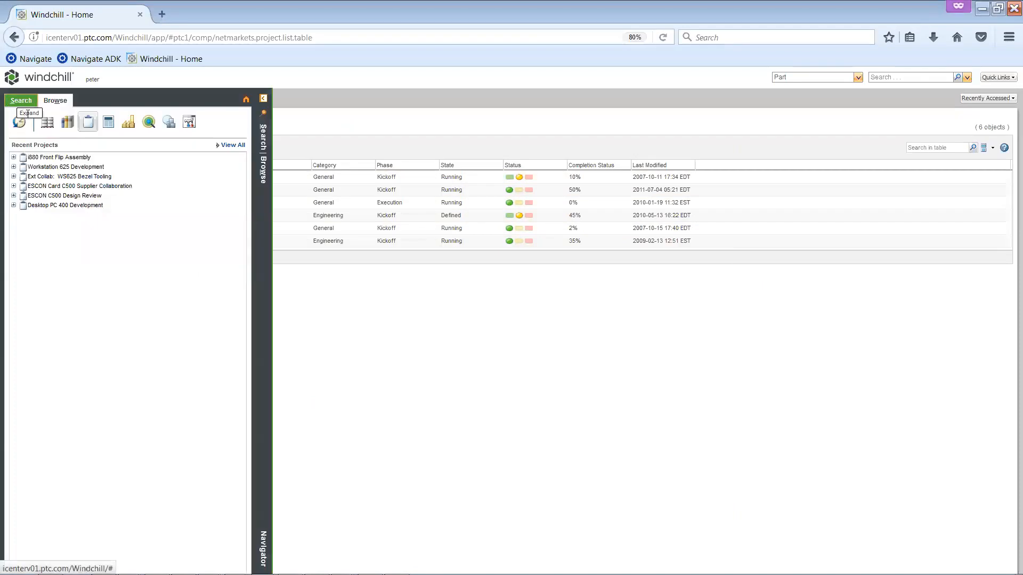
left_click(46, 159)
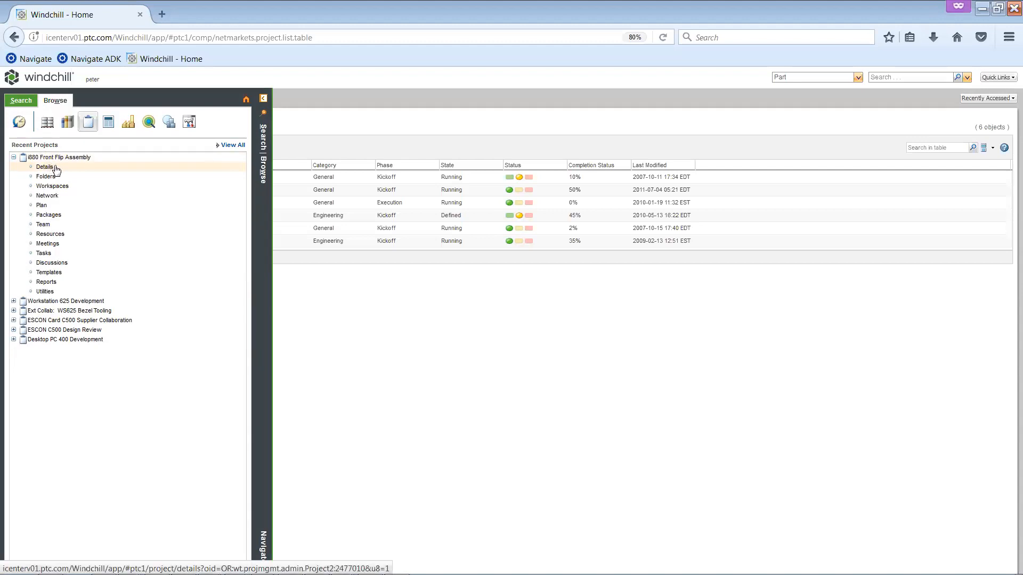
left_click(59, 168)
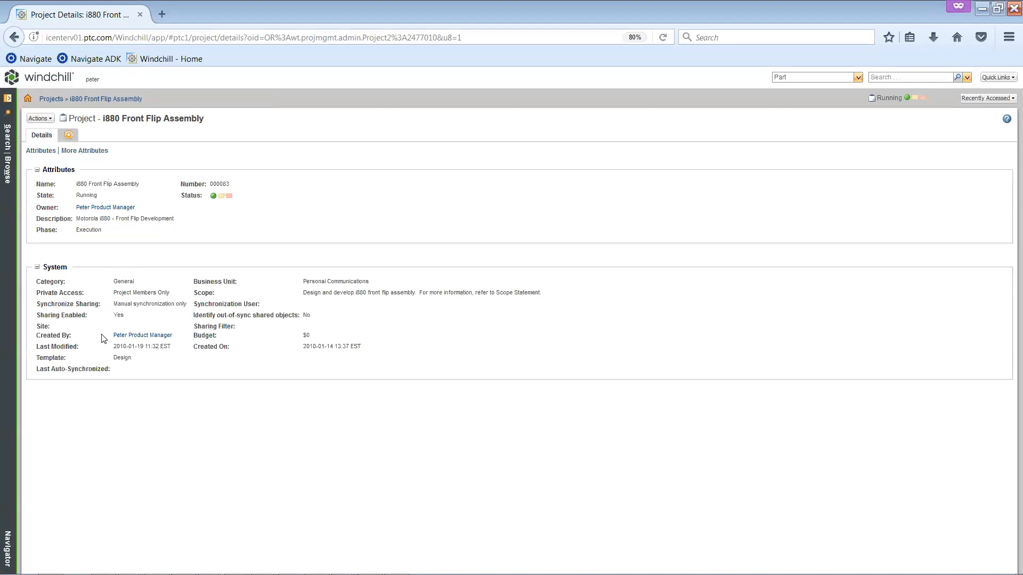
left_click(51, 122)
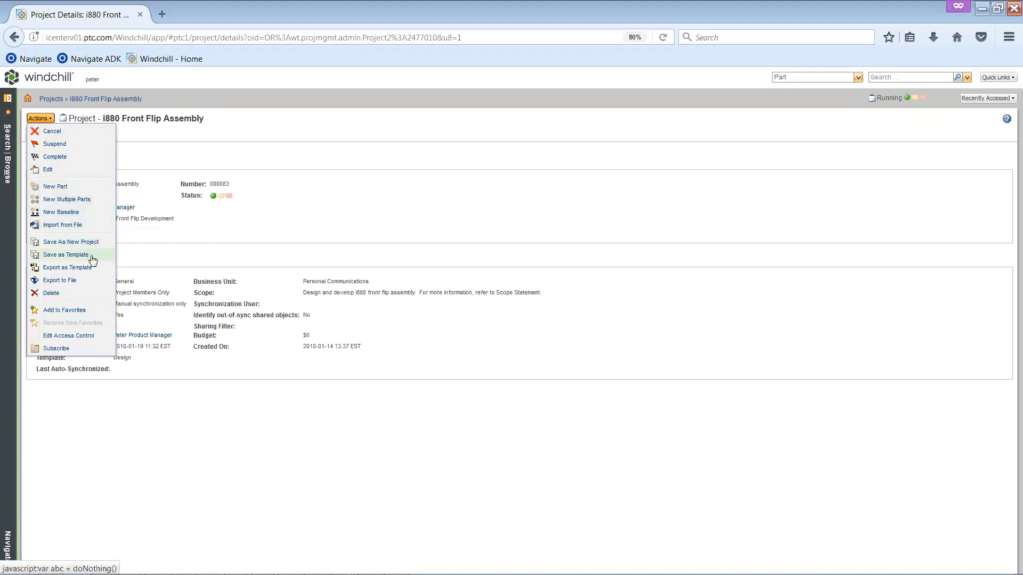
- In the project's Designs/Front Flip Assembly folder, convert the shared ROTATING HINGE ASSEMBLY part to a PDM checkout
left_click(8, 99)
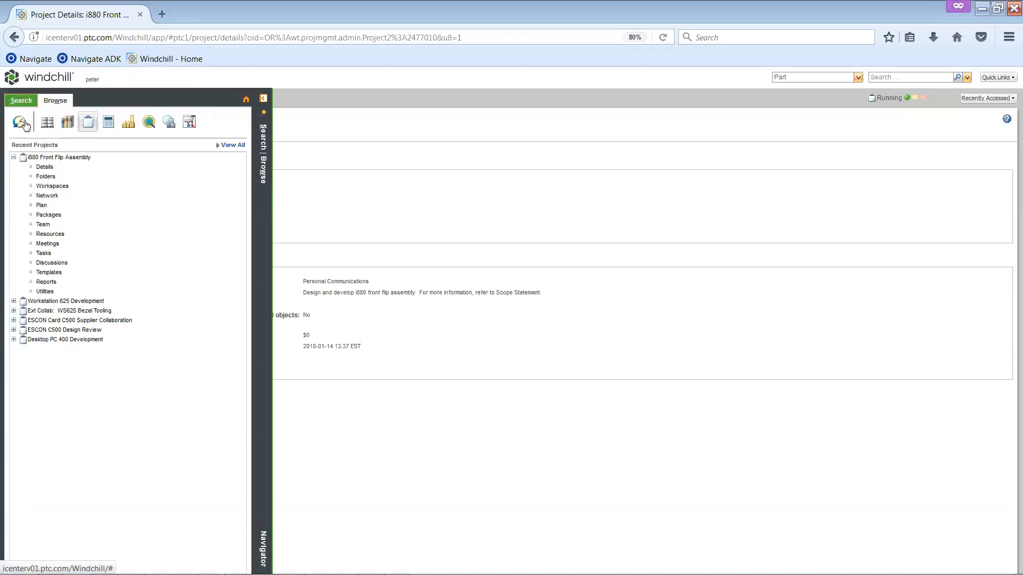
left_click(46, 177)
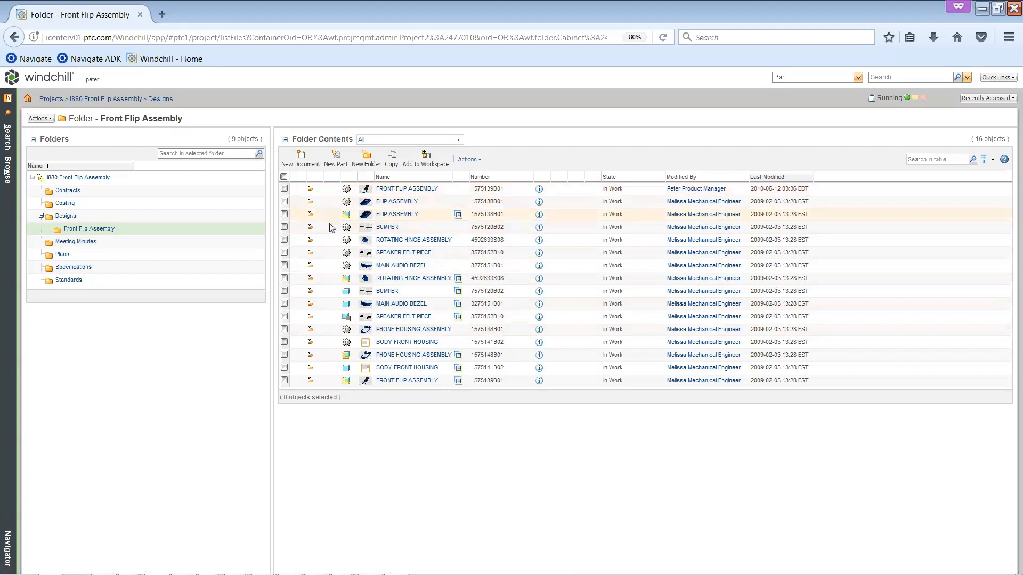
right_click(322, 243)
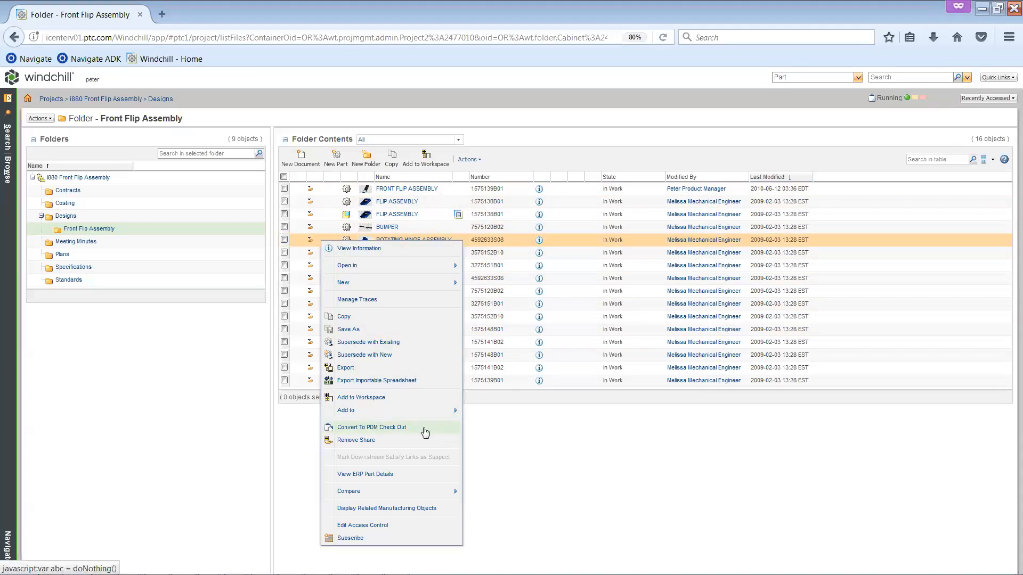
left_click(425, 429)
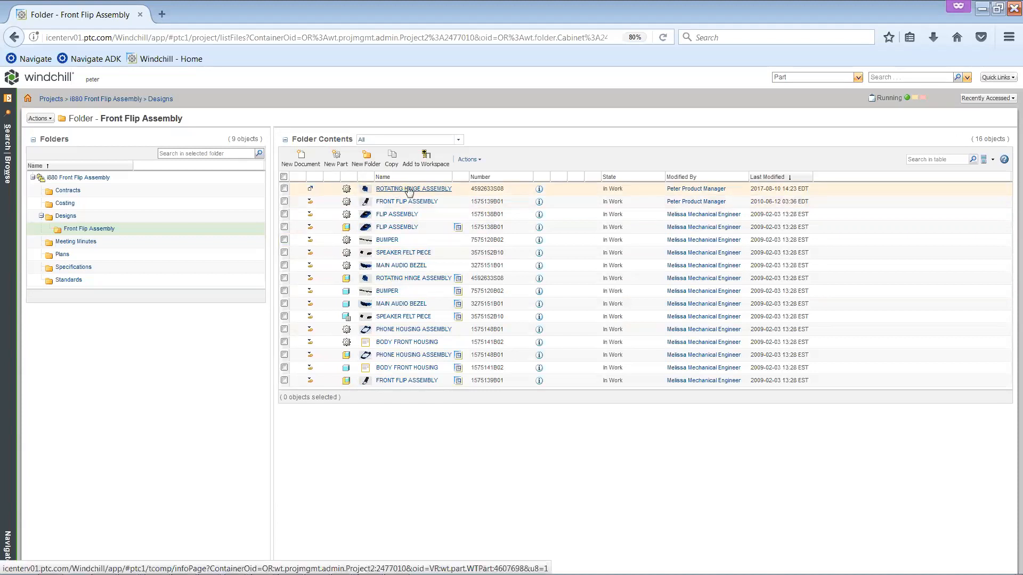
- Examine the checked-out ROTATING HINGE ASSEMBLY part's details and version history, and return to its folder
left_click(539, 190)
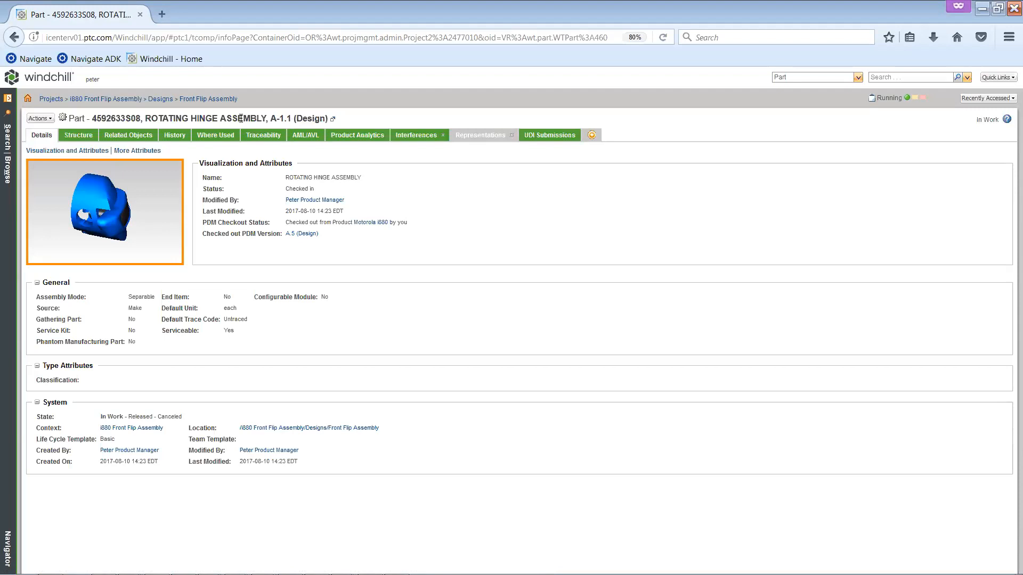
left_click(180, 138)
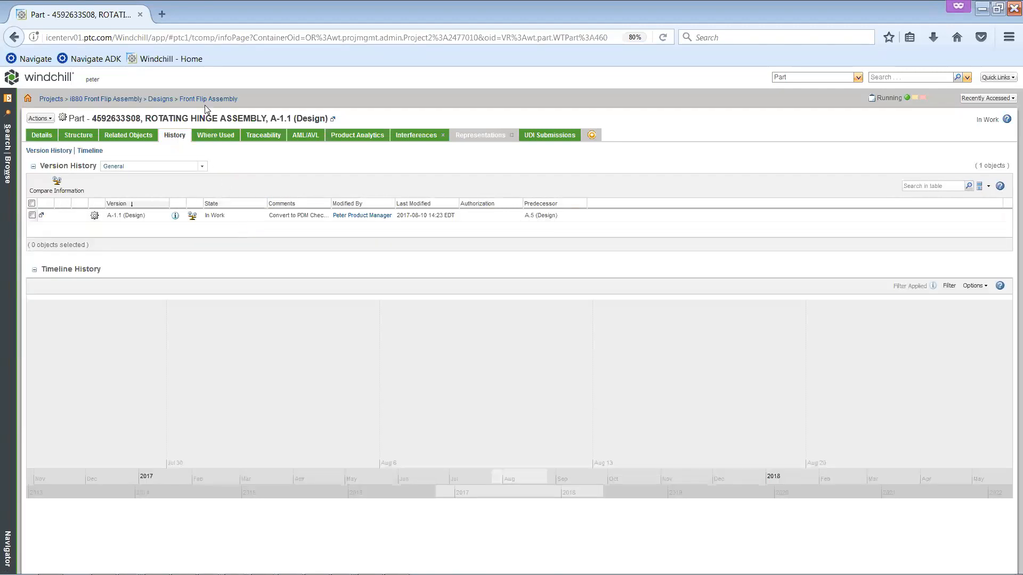
left_click(202, 101)
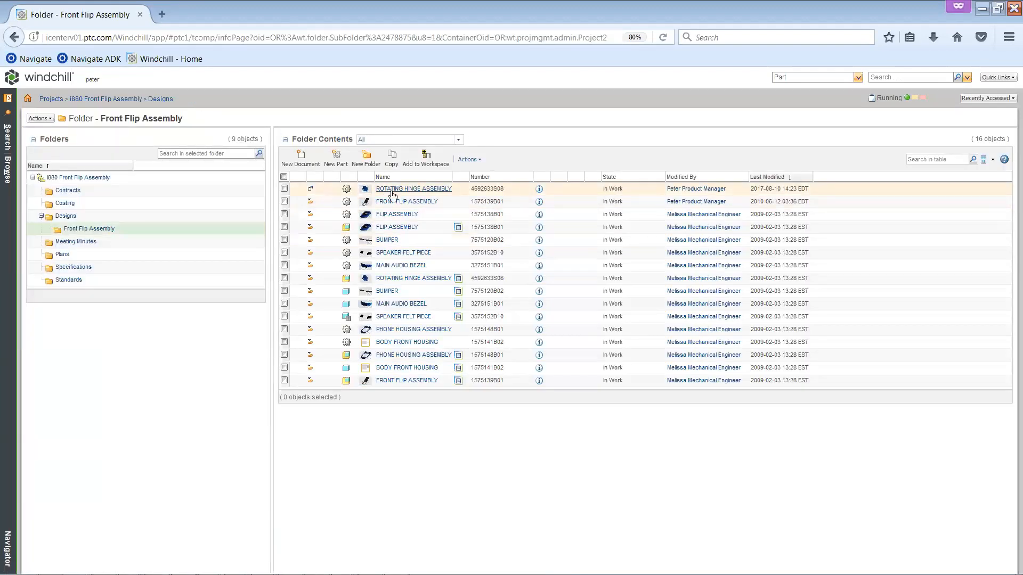
- Send the ROTATING HINGE ASSEMBLY part to PDM with the PDM Check-in action and review its updated version history
right_click(421, 187)
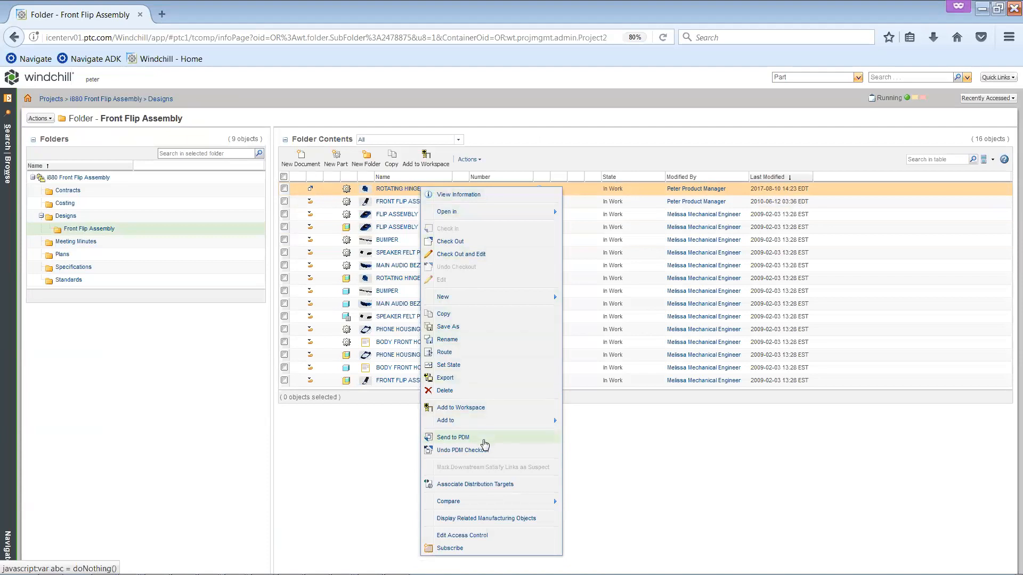
left_click(485, 444)
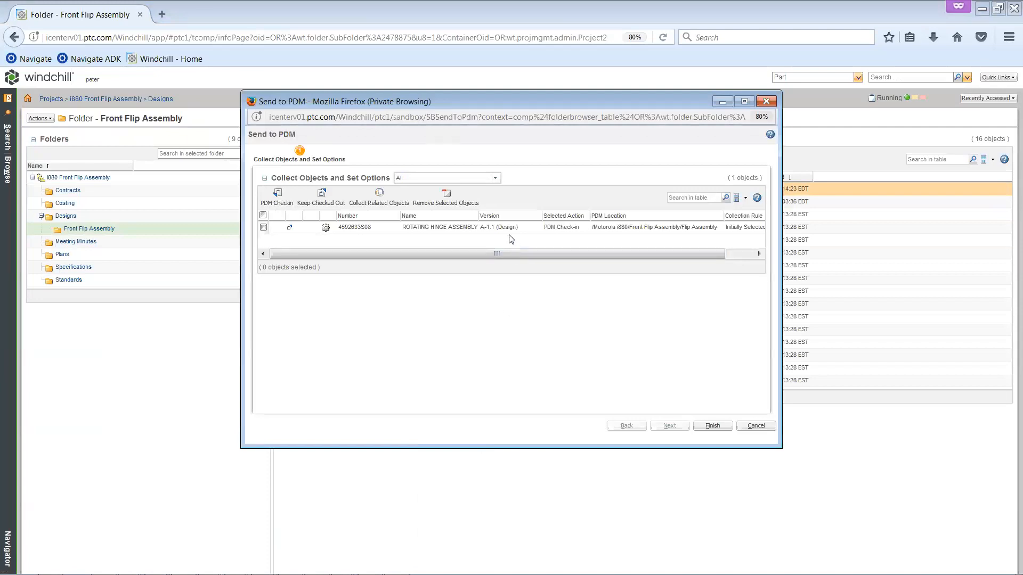
left_click(700, 427)
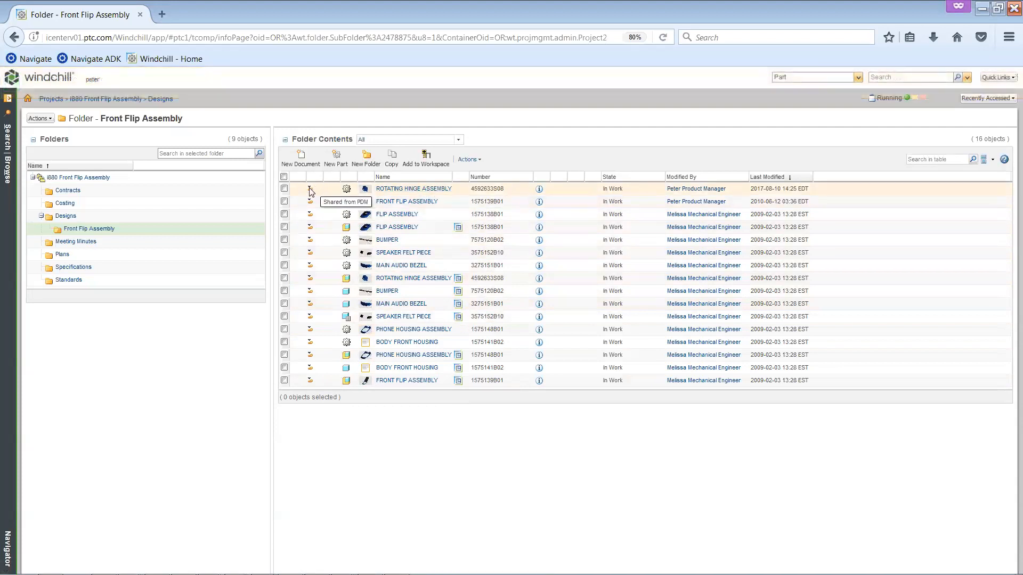
left_click(539, 189)
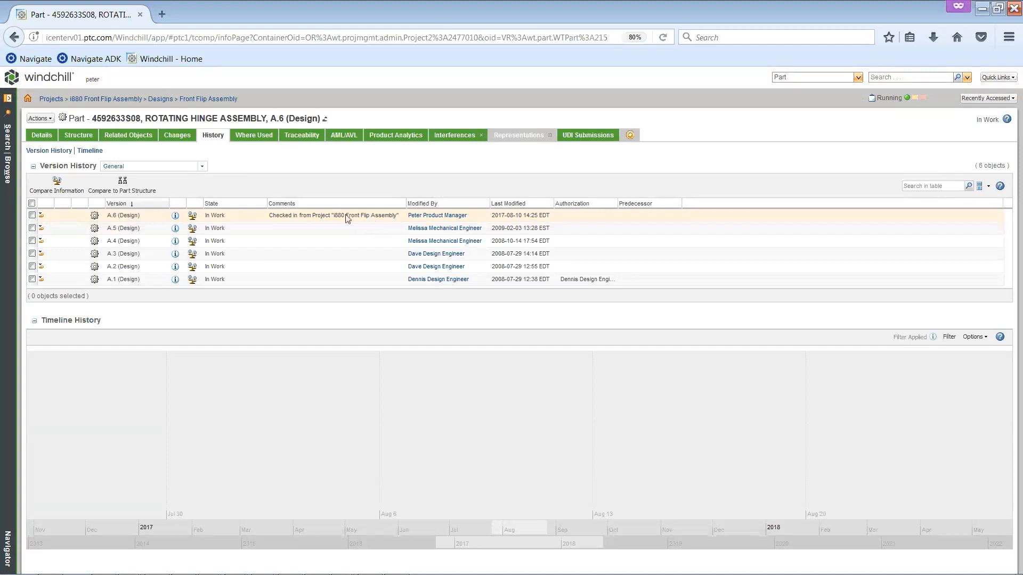
left_click(216, 99)
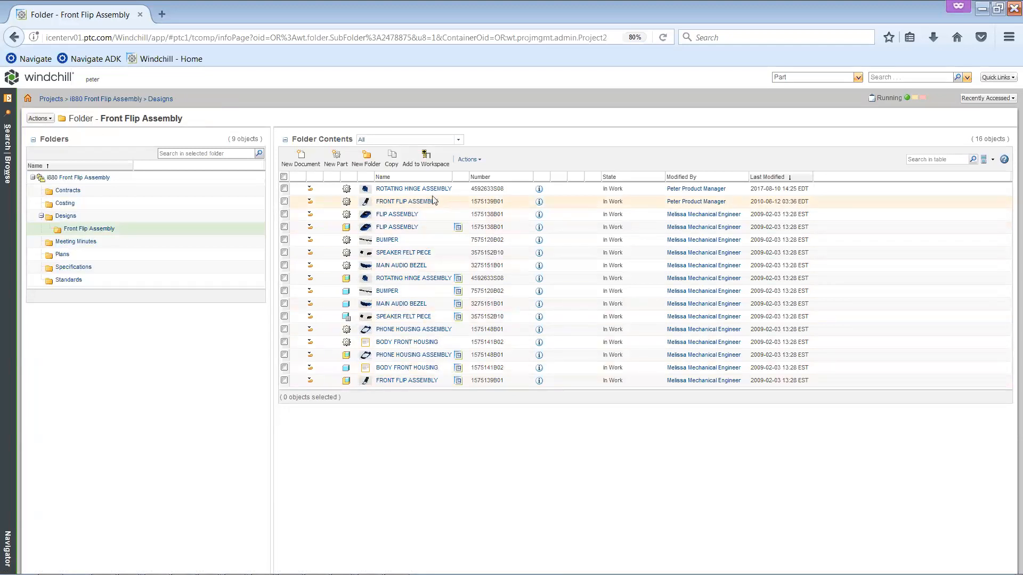
- Try giving the OEM team role Read, Download, Modify and Modify Content permissions on the Front Flip Assembly folder, and cancel the edit
left_click(470, 160)
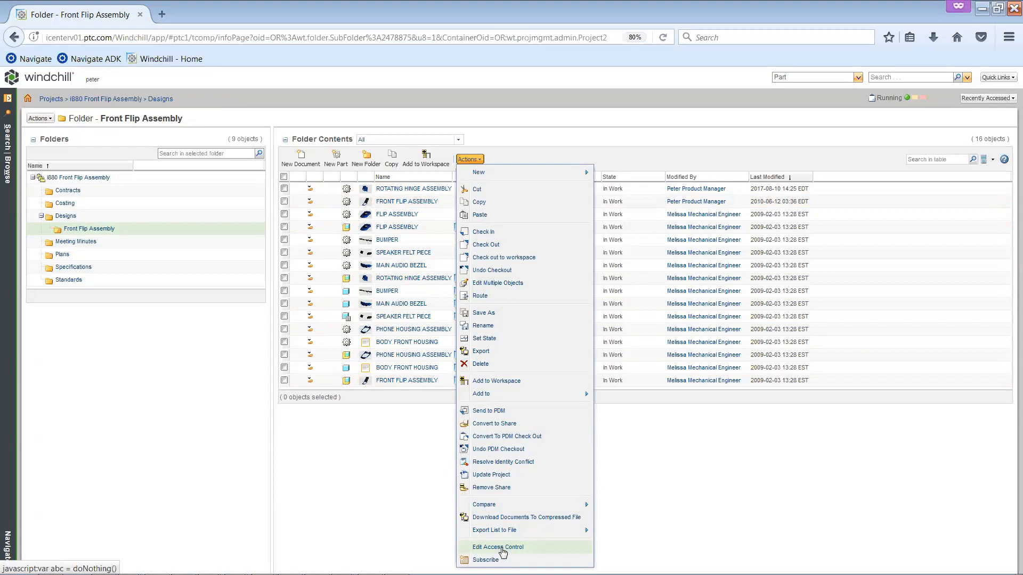
left_click(500, 548)
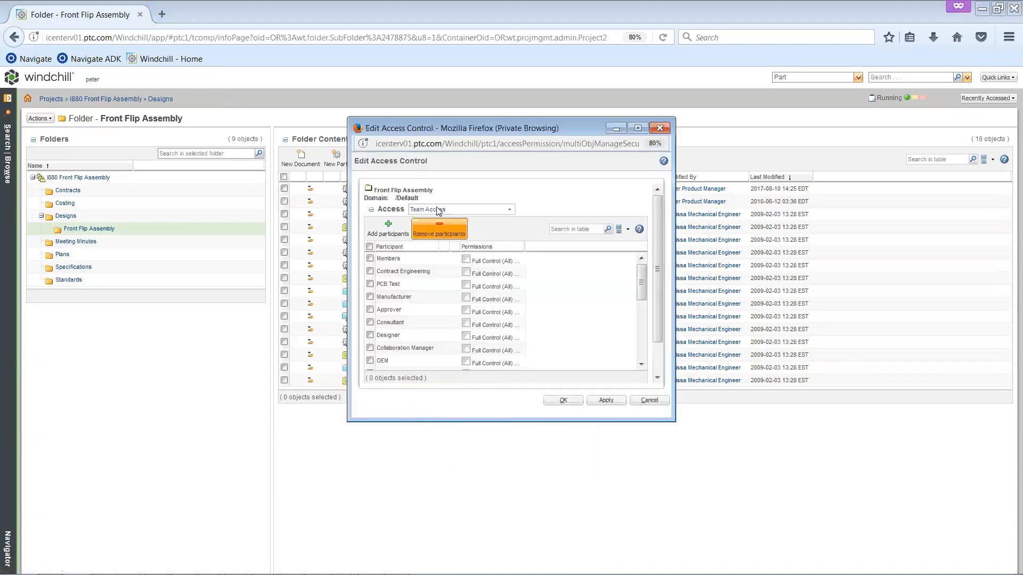
left_click(638, 128)
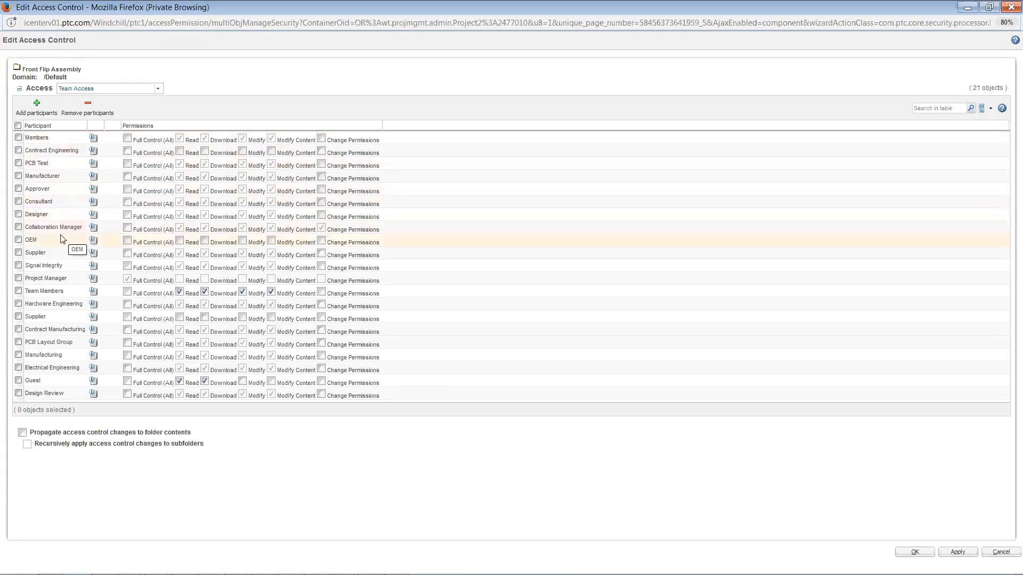
left_click(180, 242)
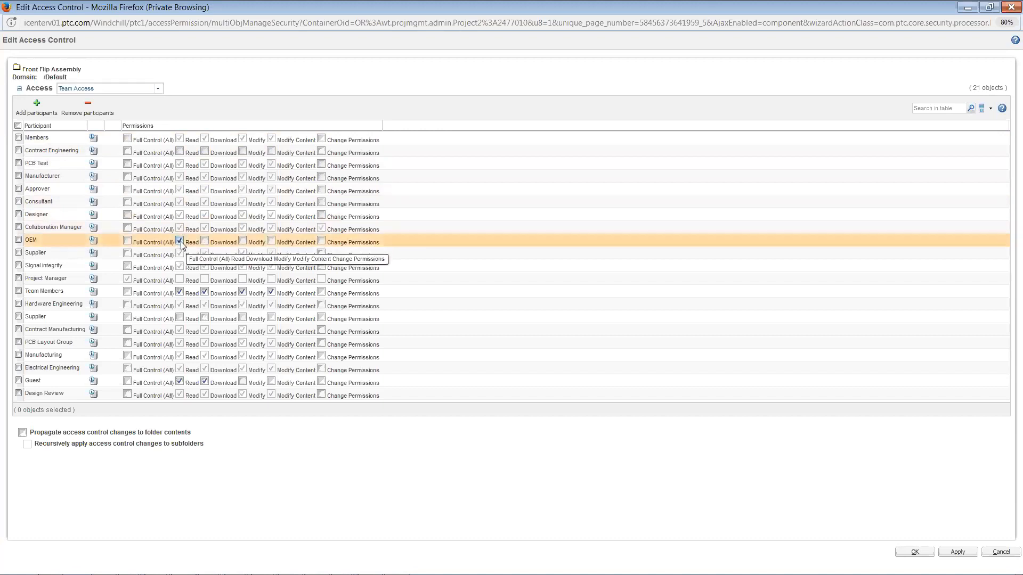
left_click(205, 243)
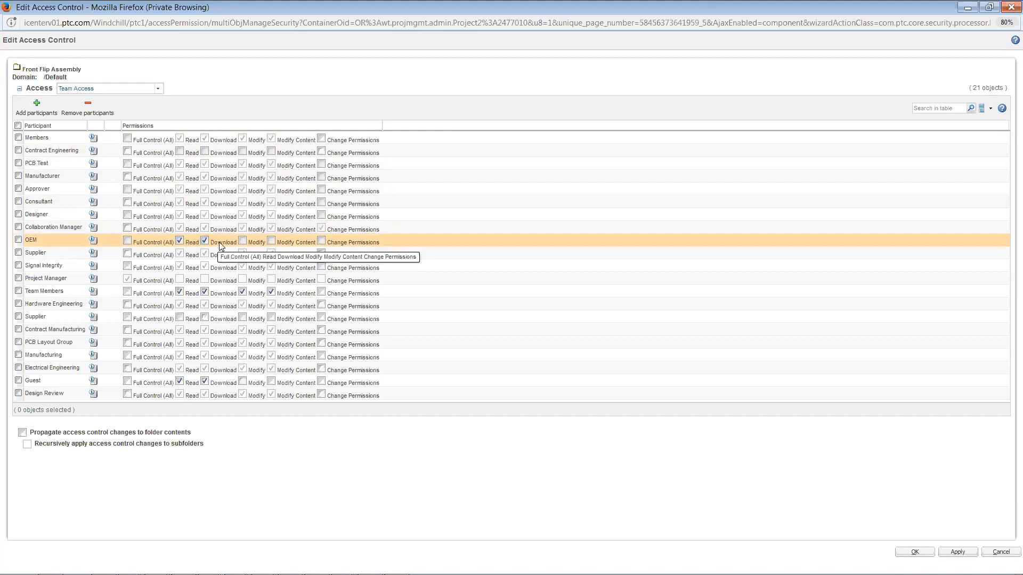
left_click(242, 243)
left_click(271, 242)
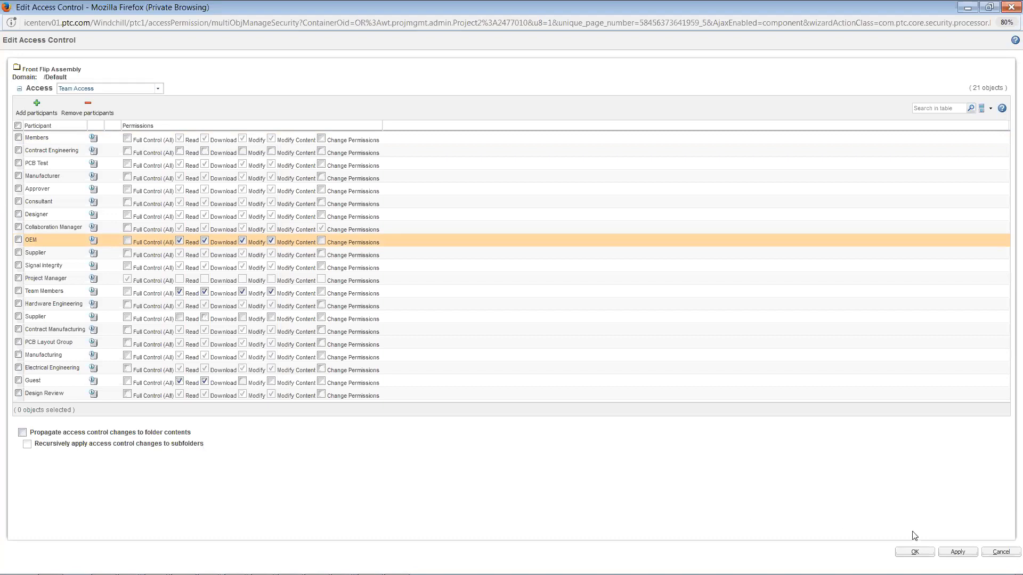
left_click(1001, 552)
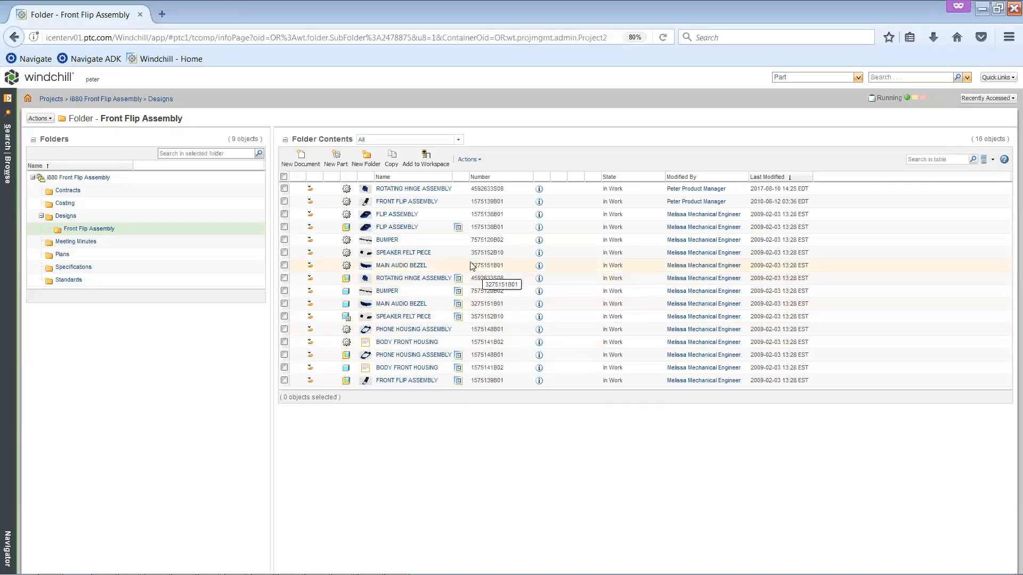
- Examine the team access permissions set on the ROTATING HINGE ASSEMBLY part
right_click(434, 193)
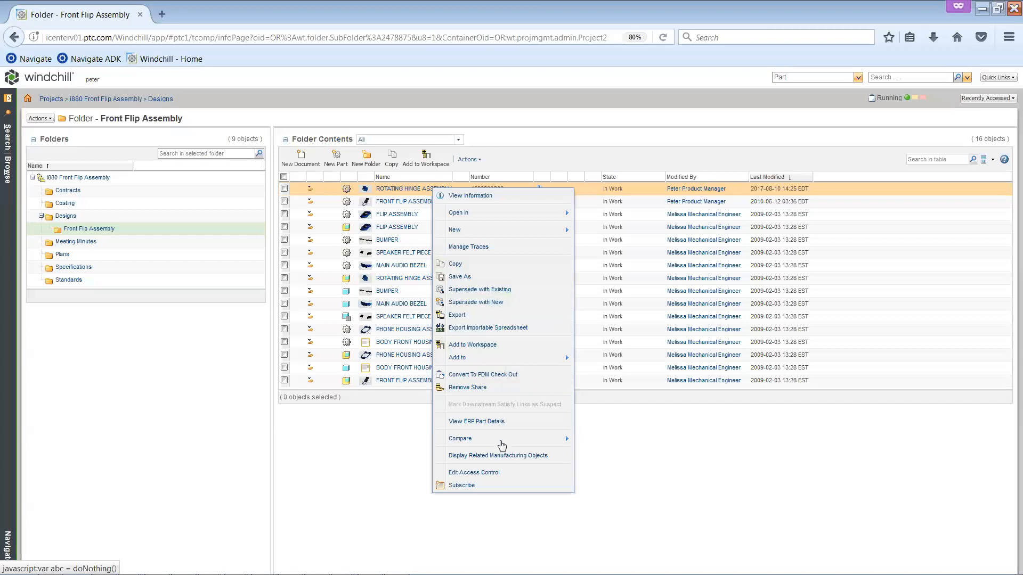
left_click(501, 479)
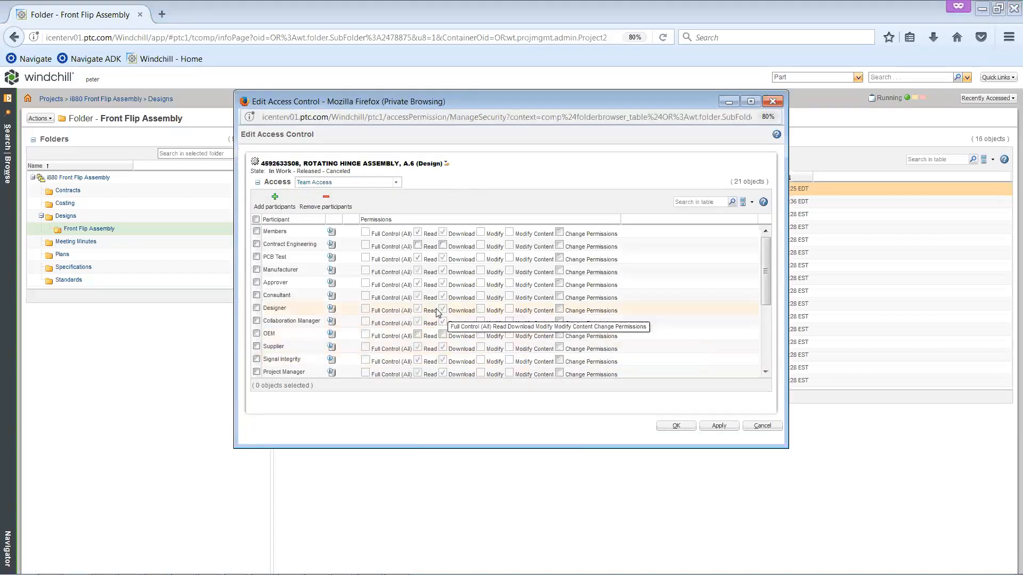
left_click(751, 101)
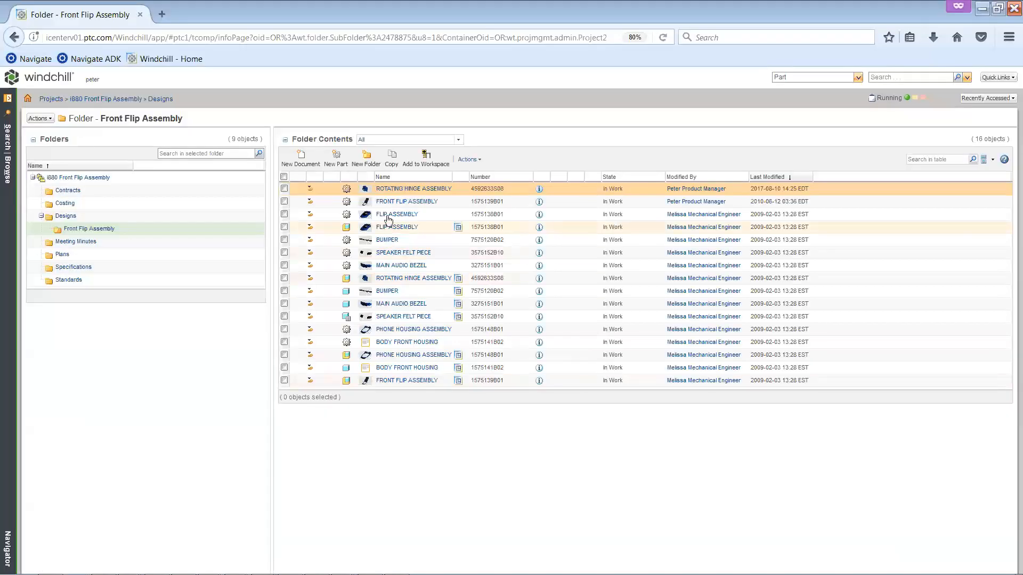
- Create a new part of type Part named Demo in the Front Flip Assembly folder and review the actions available for it
left_click(337, 159)
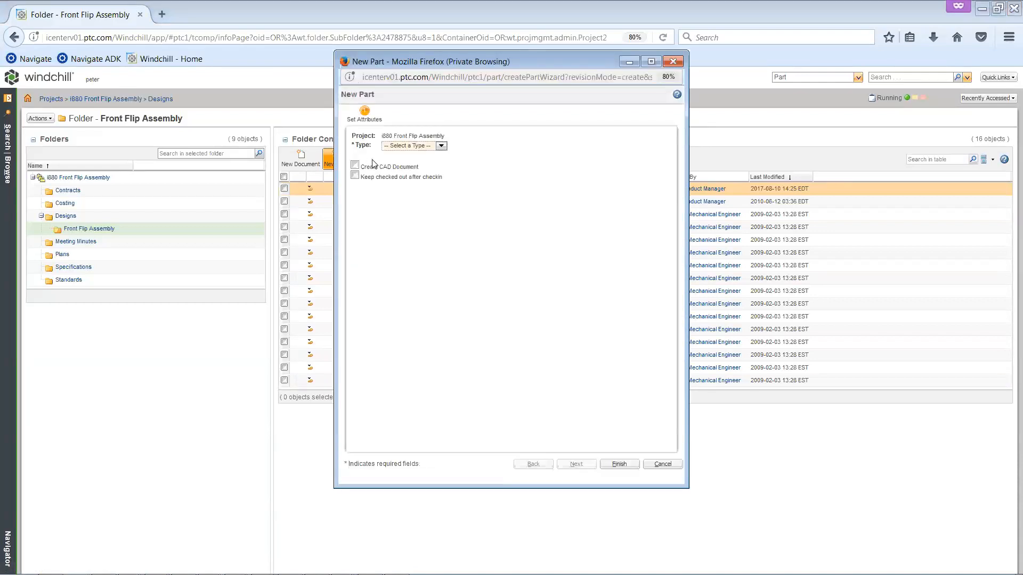
left_click(441, 147)
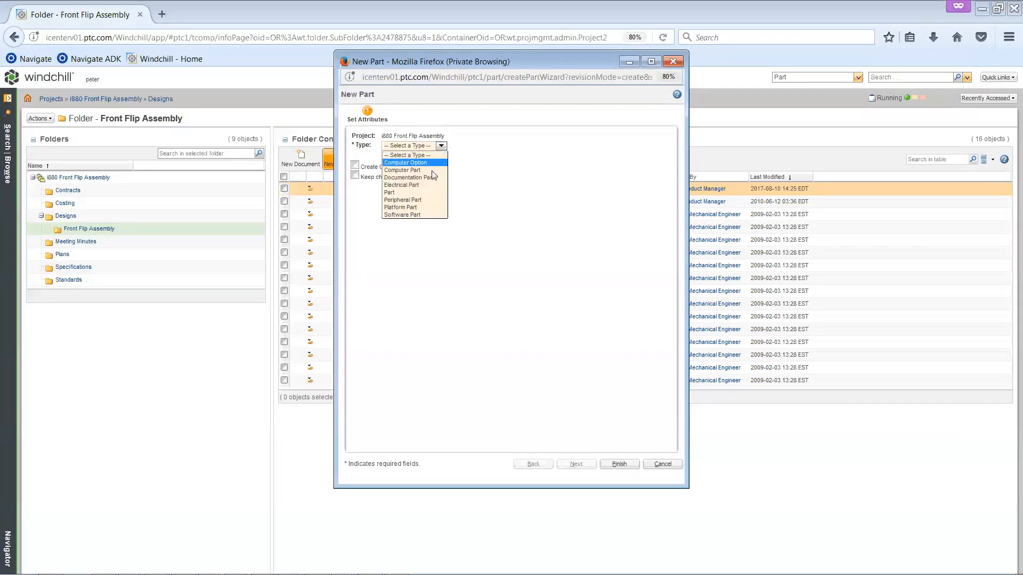
left_click(429, 196)
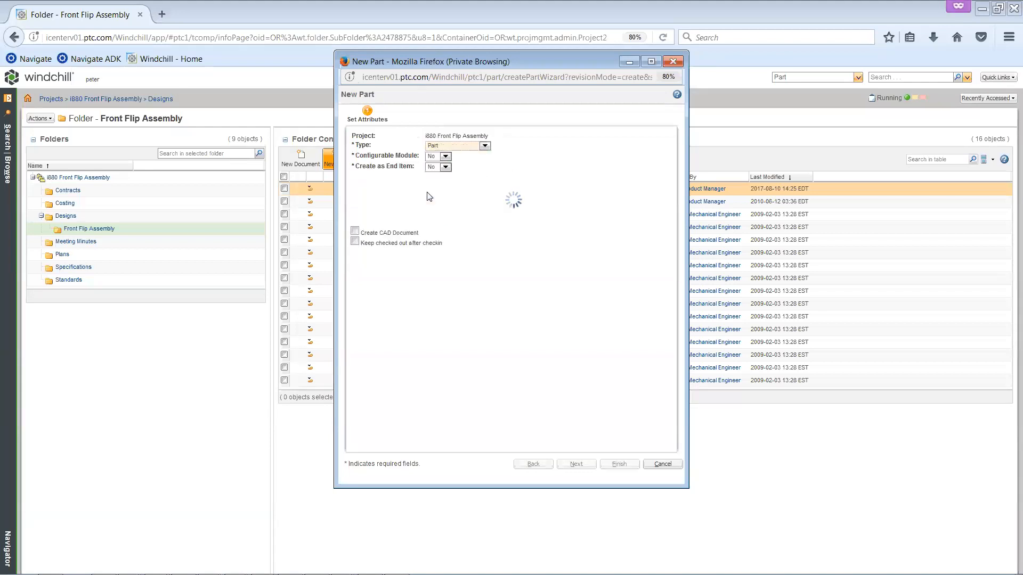
left_click(469, 212)
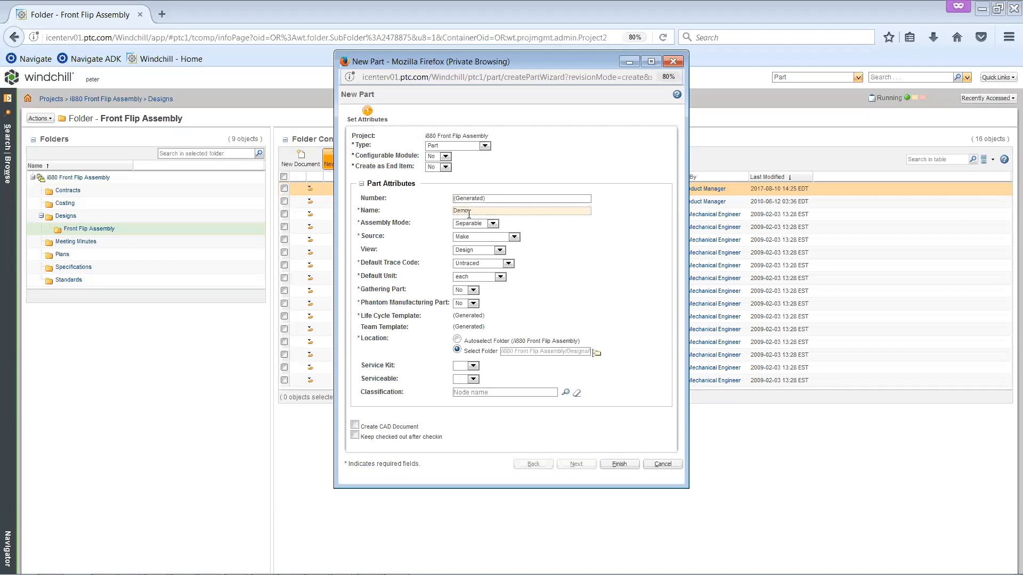
left_click(614, 469)
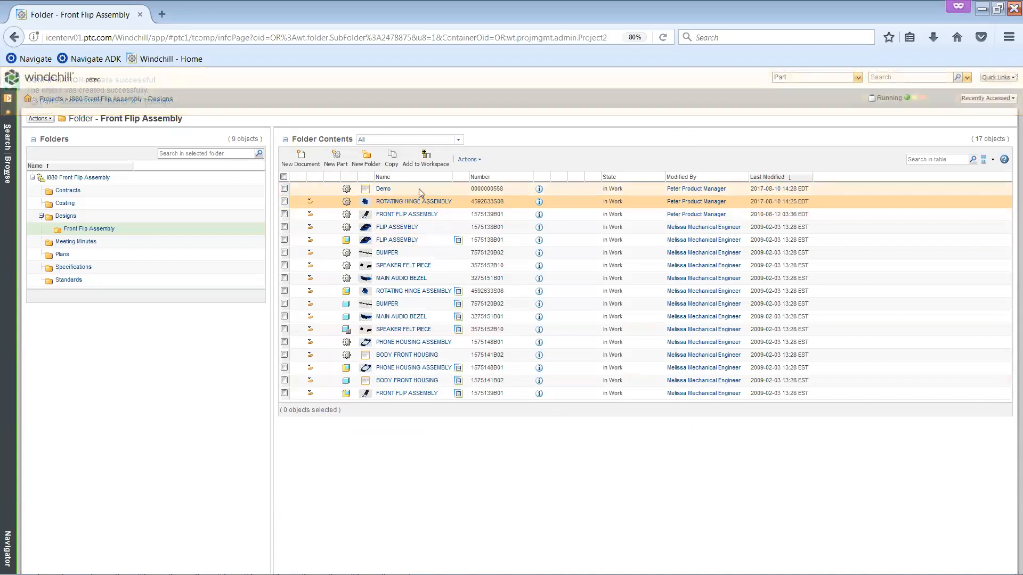
right_click(322, 192)
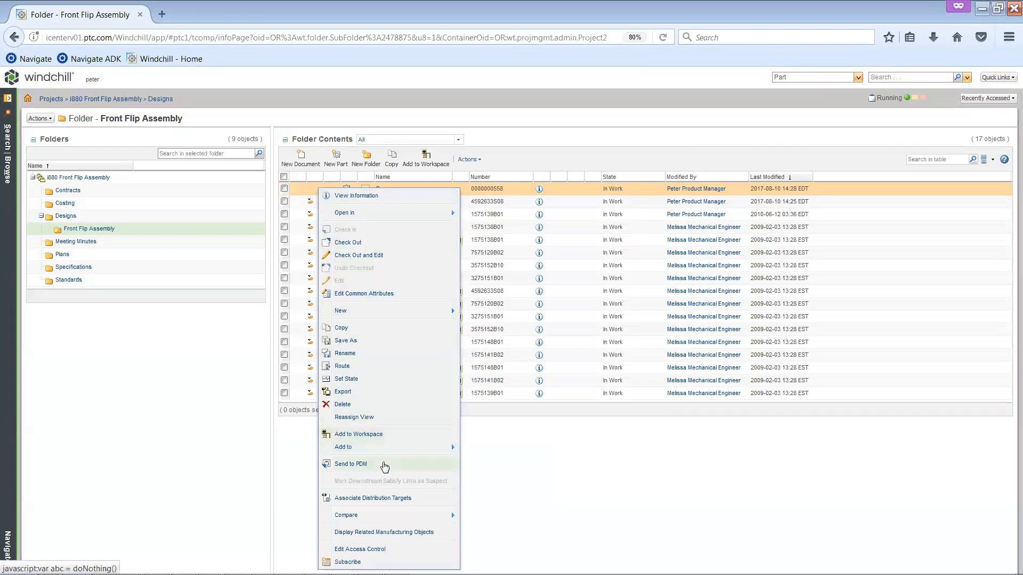
left_click(485, 461)
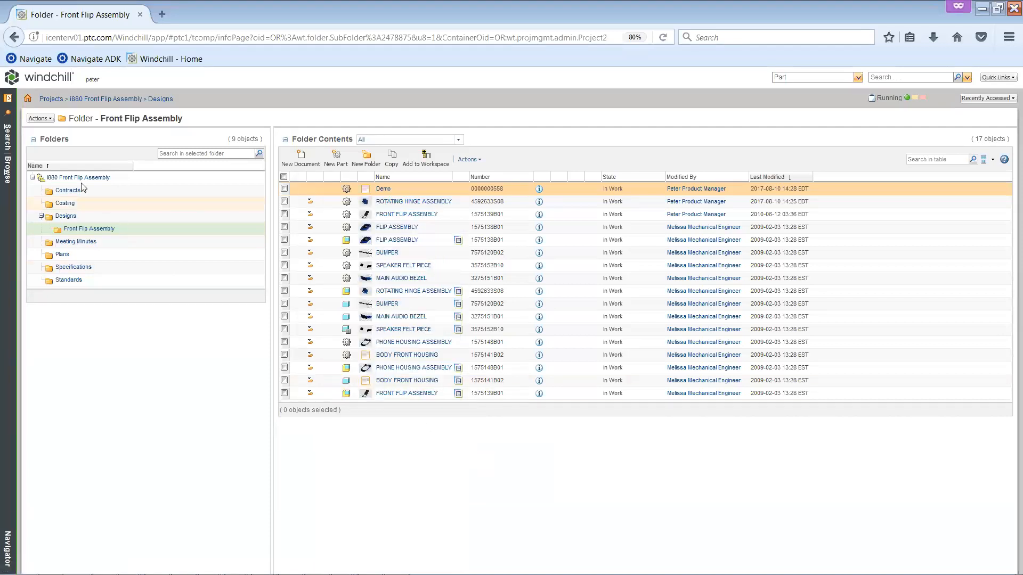
- Open the i880 Front Flip Assembly project's plan and examine its details and available plan actions
left_click(8, 101)
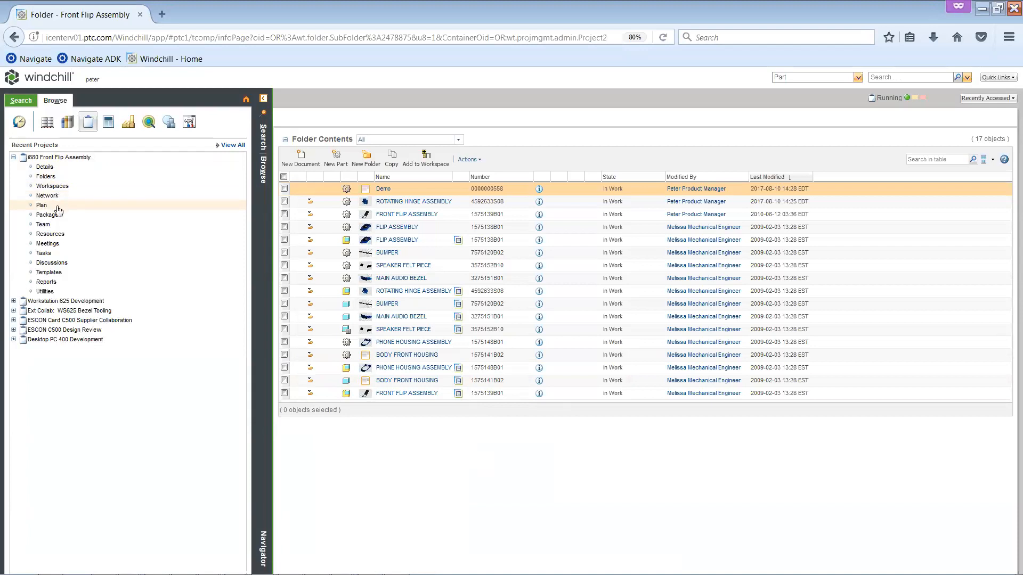
left_click(42, 205)
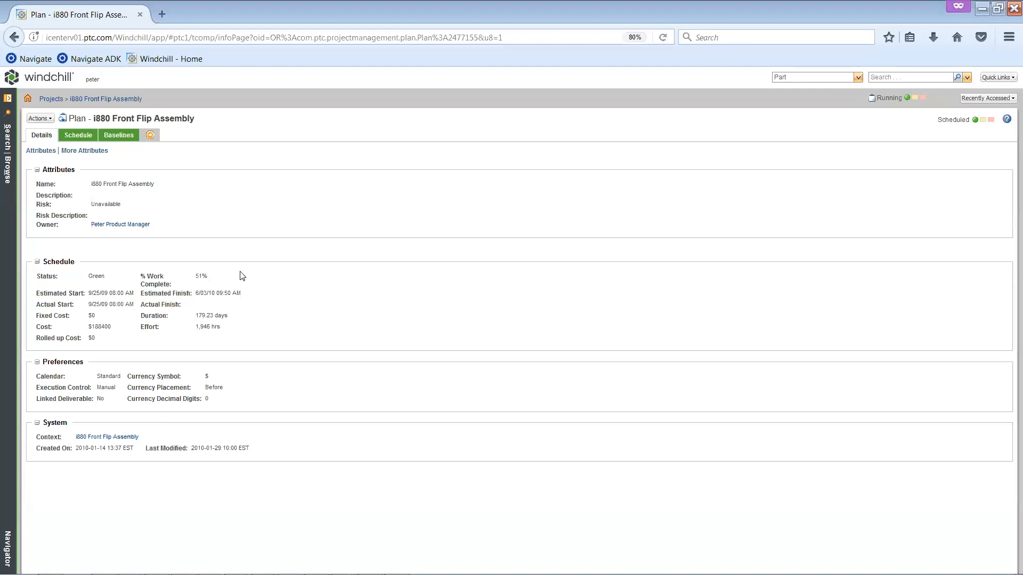
left_click(53, 119)
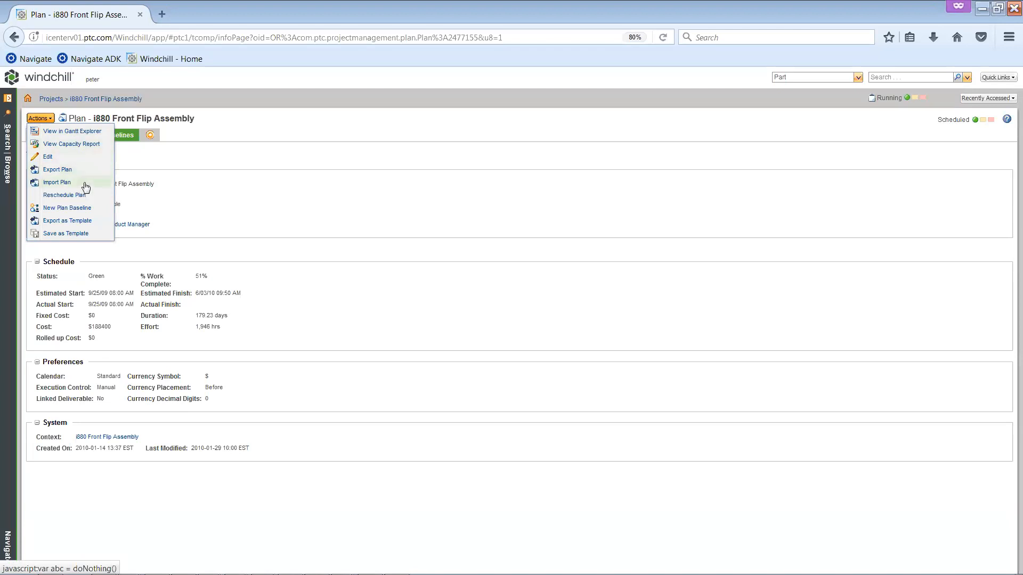
left_click(136, 158)
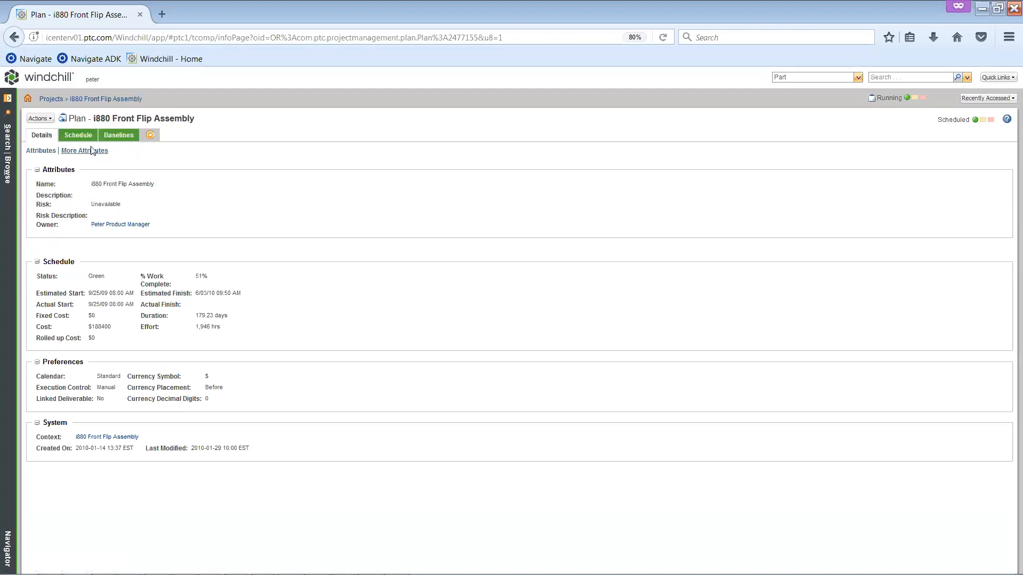
- Show the plan's schedule, expand its activities down to the Front Flip Production tasks, and enlarge the table to fit them
left_click(81, 136)
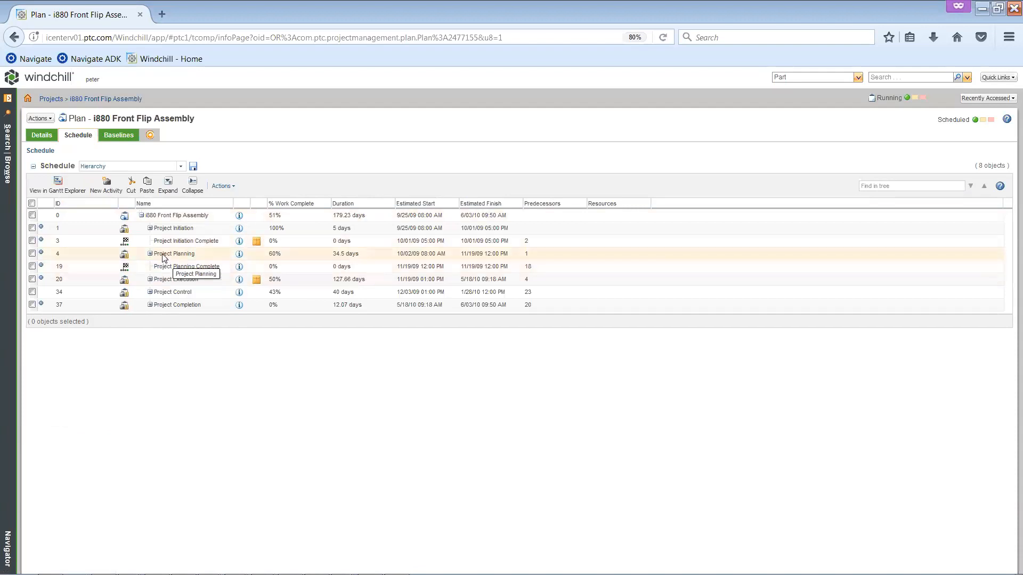
left_click(32, 203)
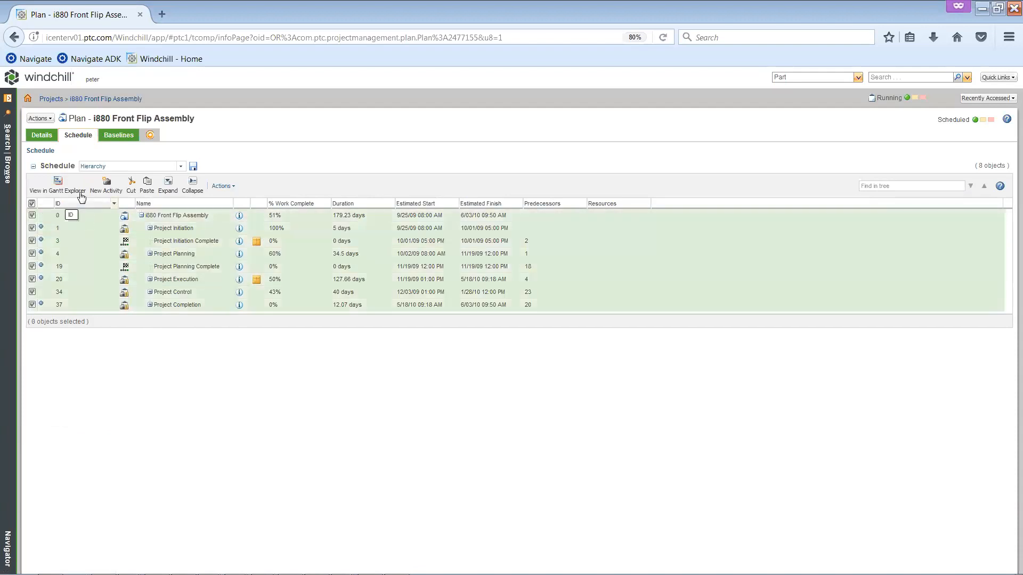
left_click(168, 184)
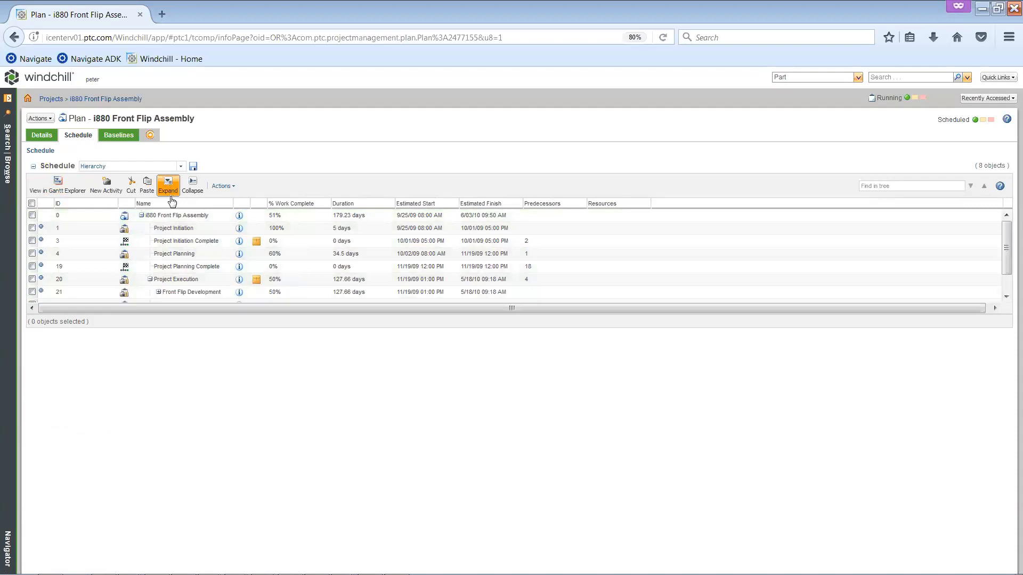
left_click_drag(207, 346, 204, 411)
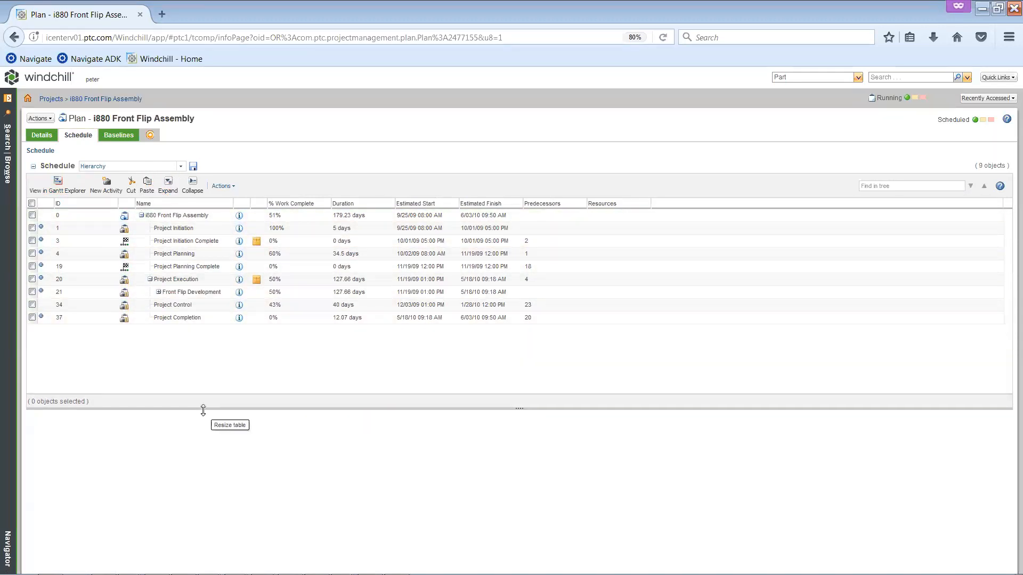
left_click(32, 204)
left_click(168, 185)
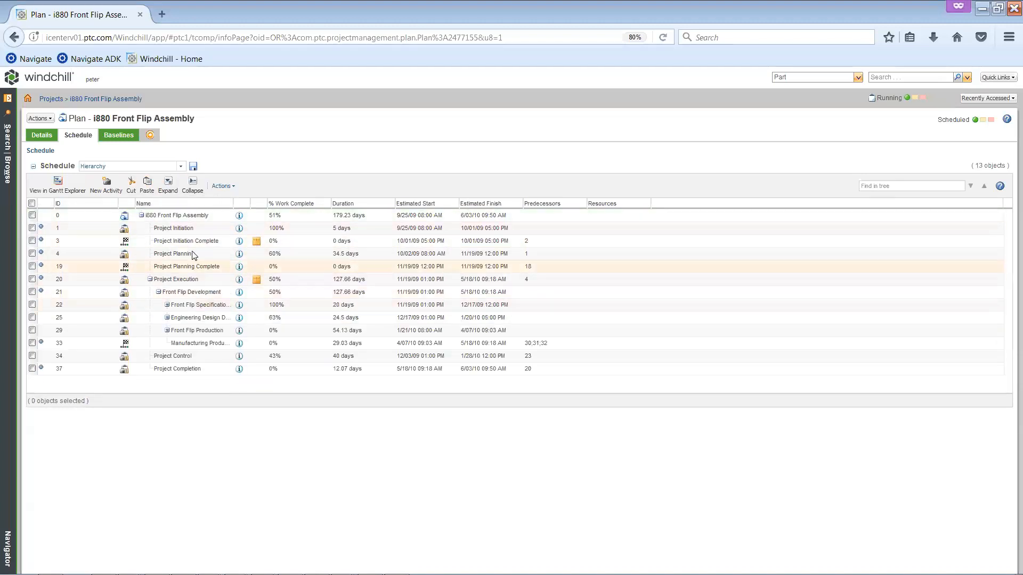
left_click(32, 204)
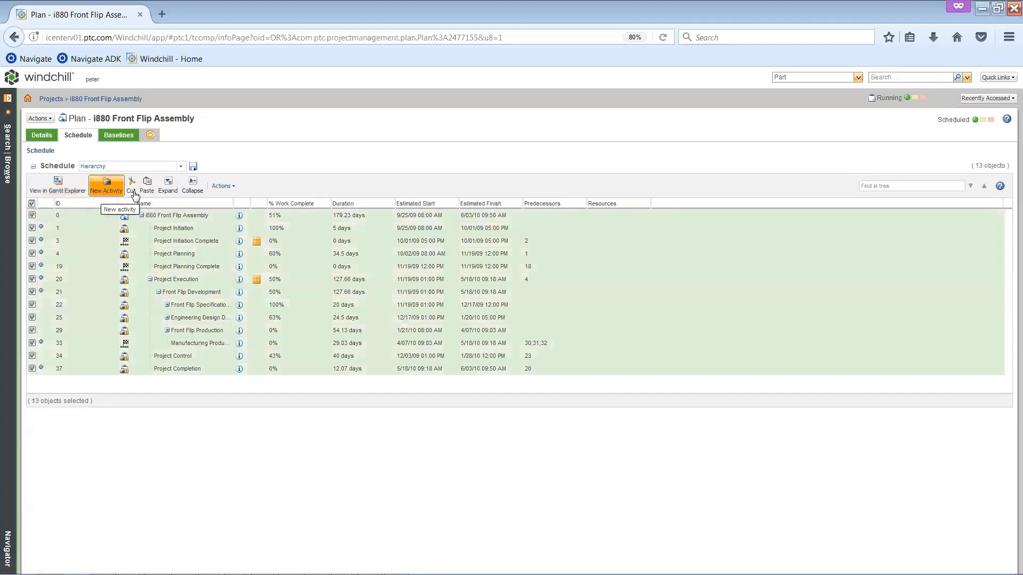
left_click(167, 185)
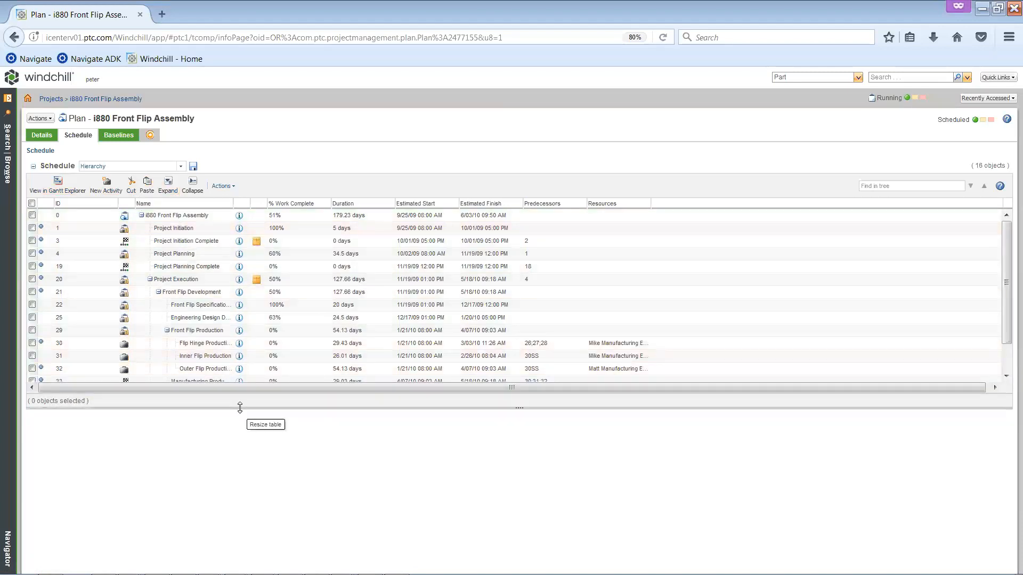
left_click_drag(240, 415, 251, 494)
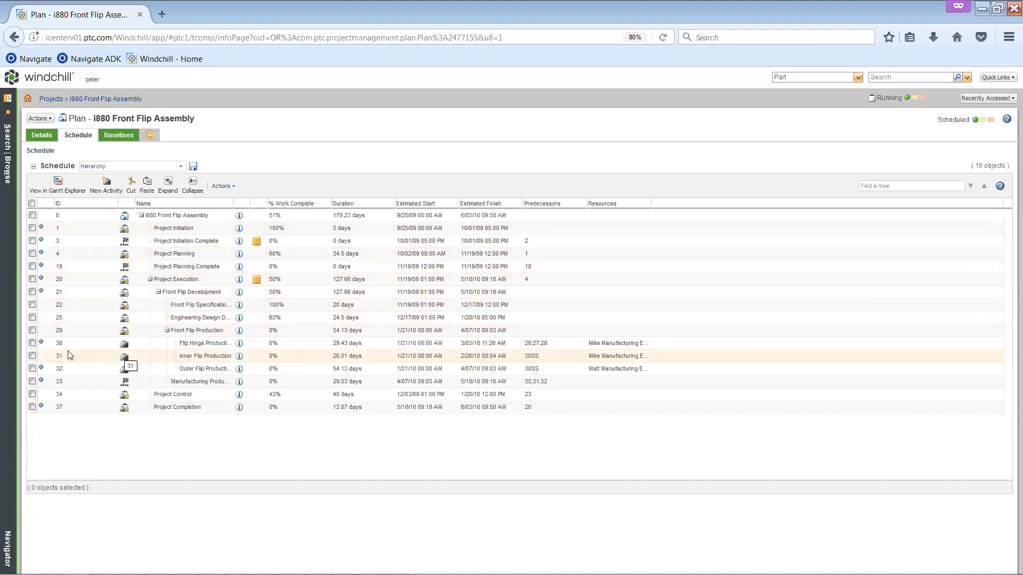
- Examine the schedule in a maximized Gantt Explorer with the initiation, planning, execution, control and completion phases expanded, and close it
left_click(58, 192)
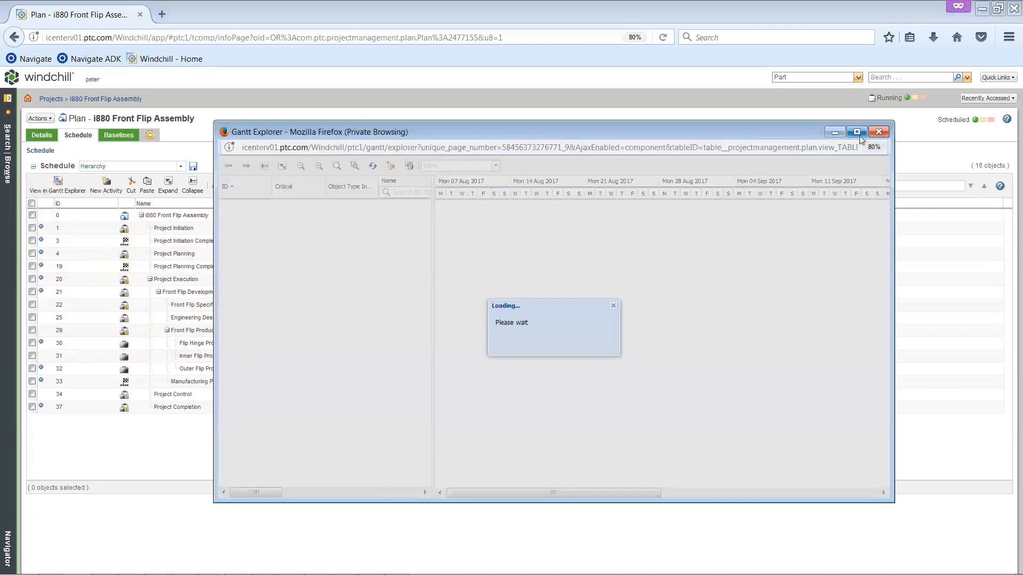
left_click(857, 133)
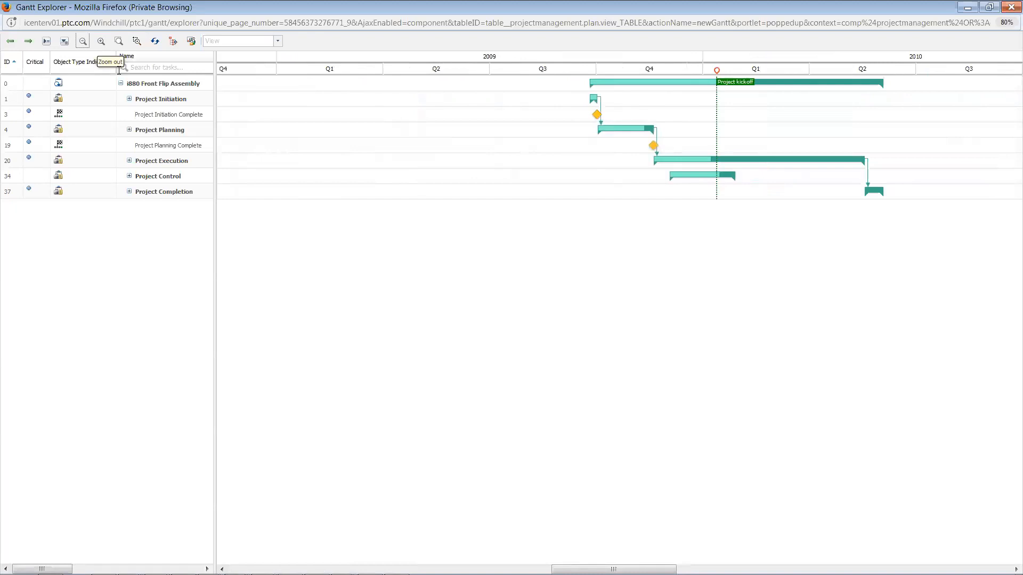
left_click(101, 41)
left_click(130, 99)
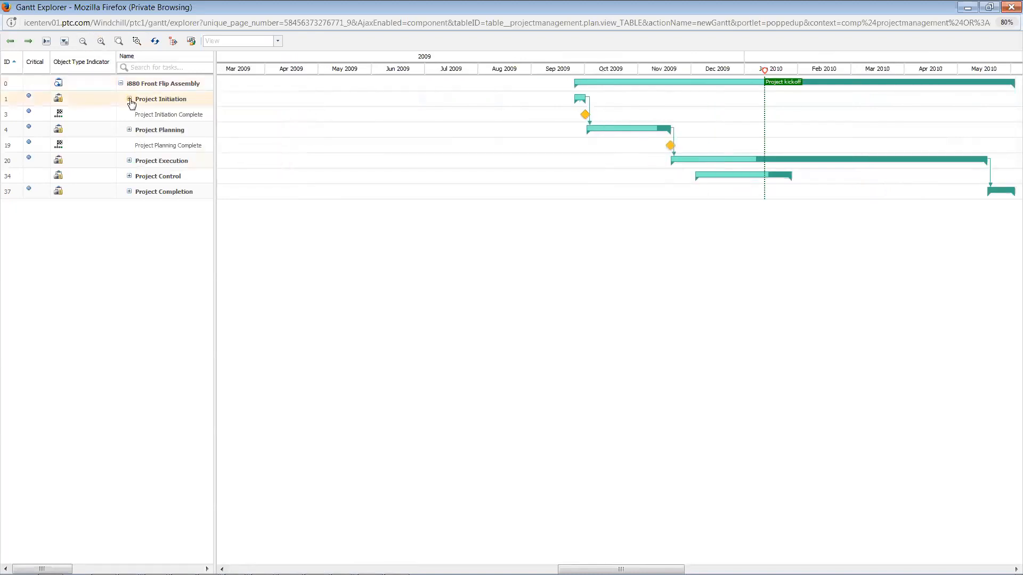
left_click(129, 146)
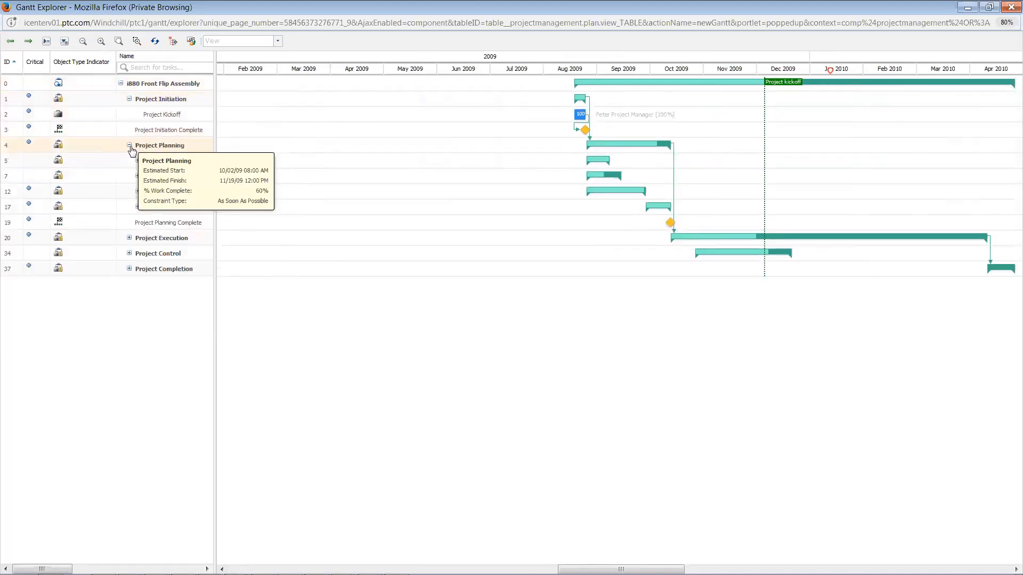
left_click(138, 177)
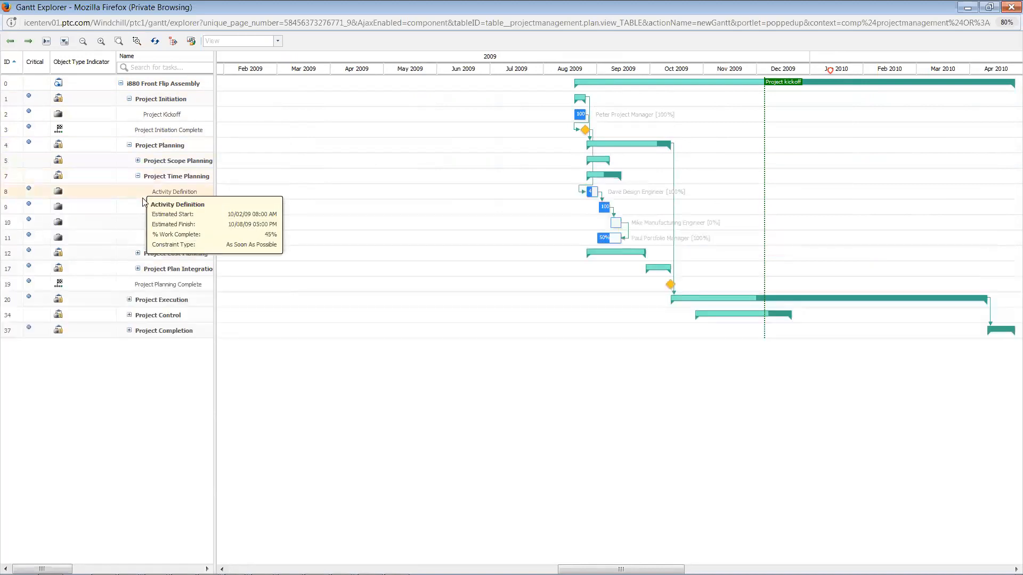
left_click(137, 254)
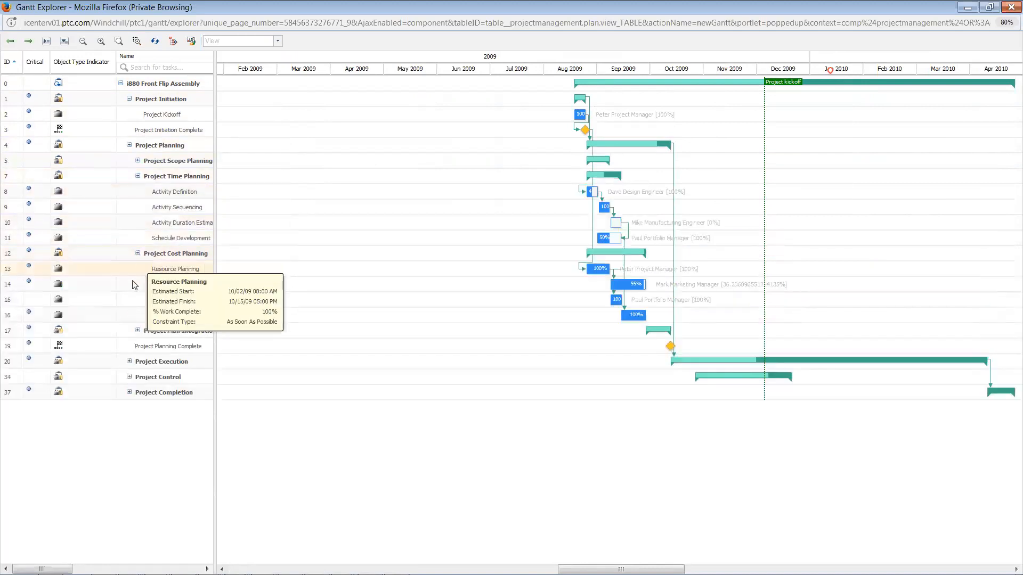
left_click(130, 362)
left_click(129, 392)
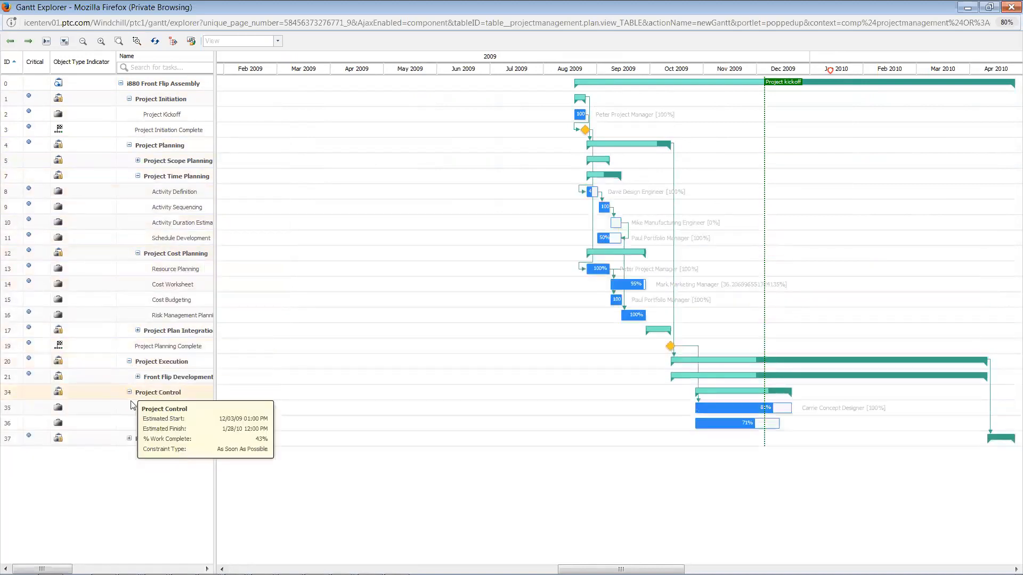
left_click(129, 439)
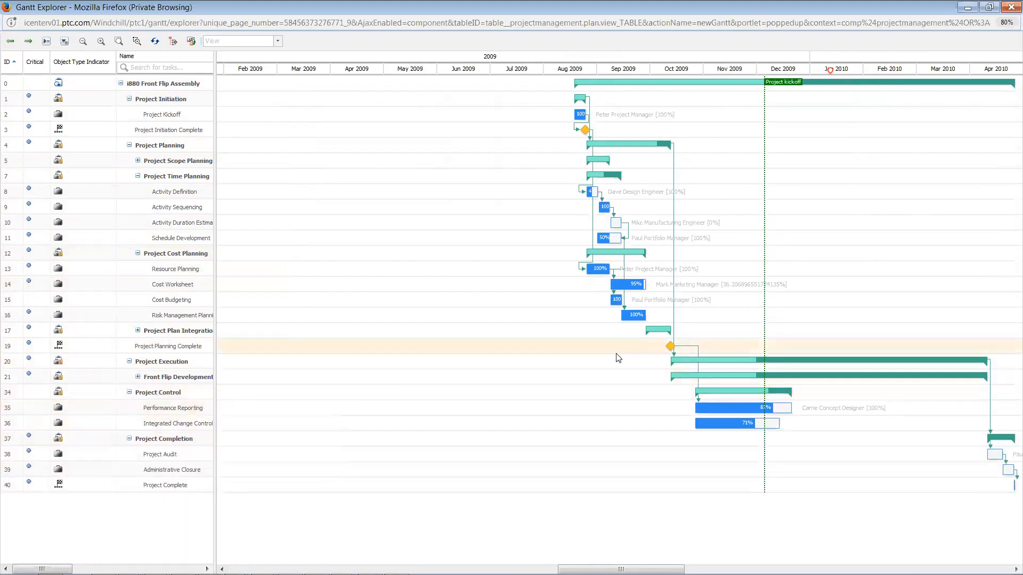
left_click(83, 41)
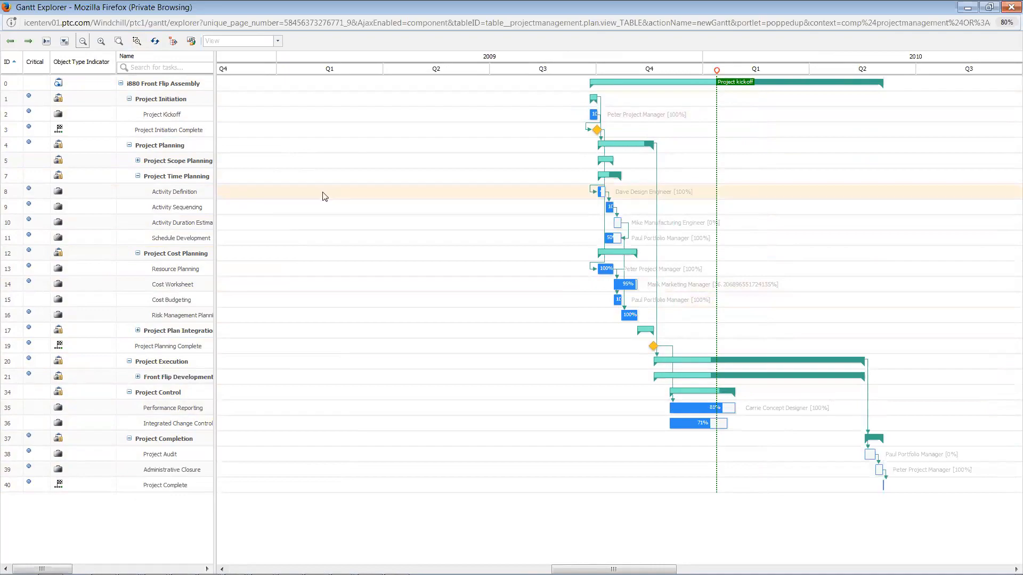
left_click(1011, 8)
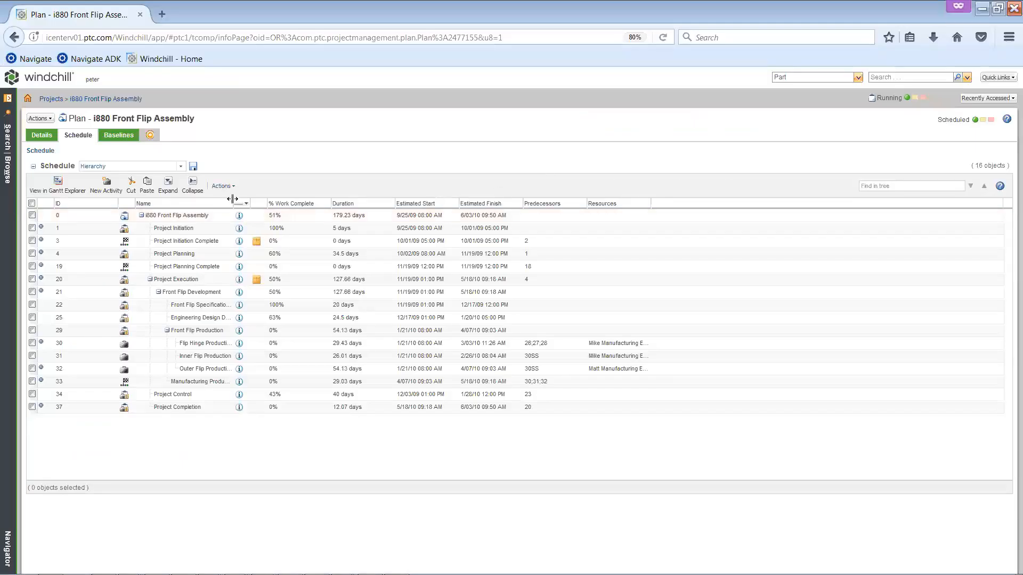
- Review the actions available for the plan's schedule table
left_click(224, 186)
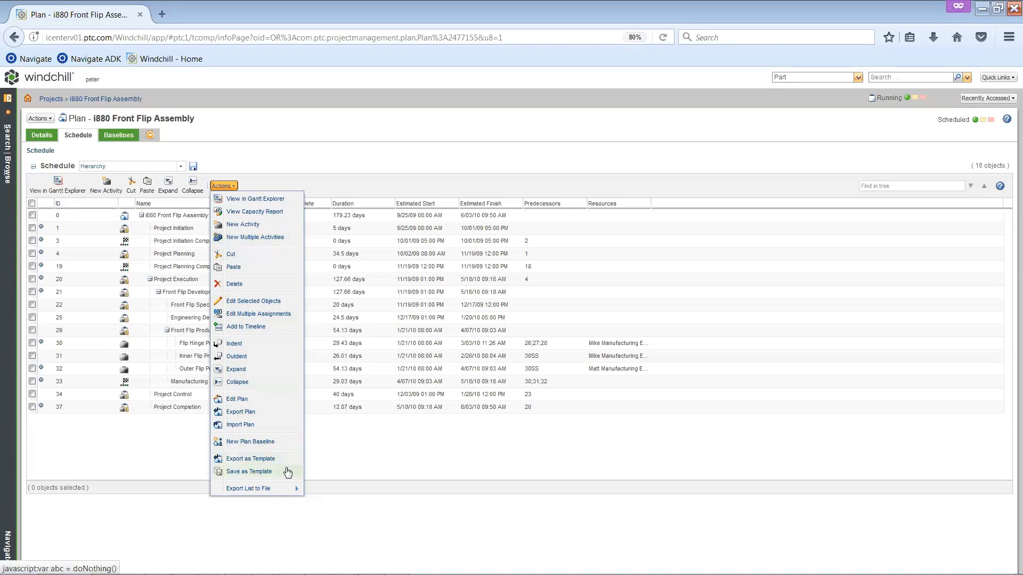
left_click(338, 444)
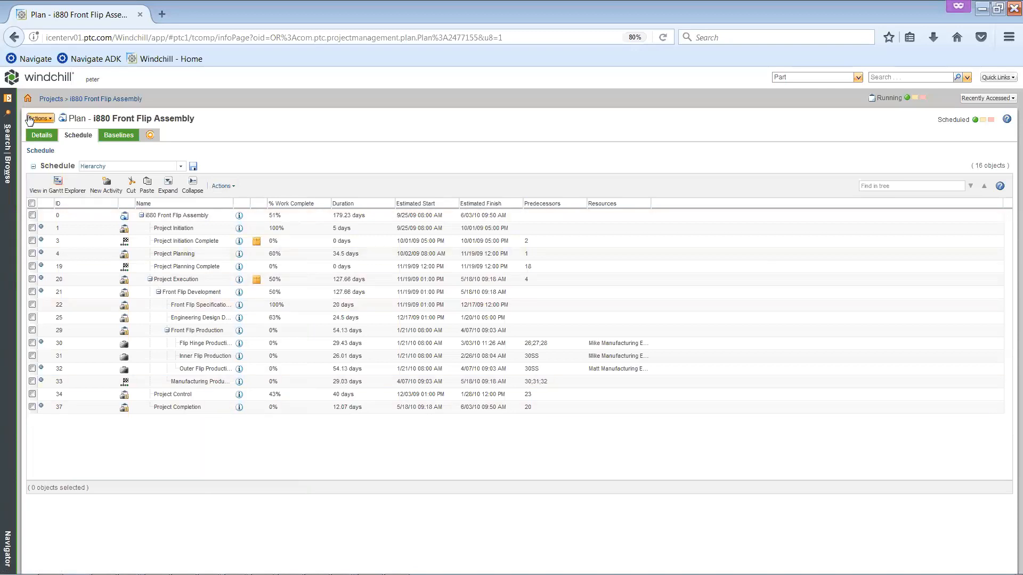
- Open the i880 Front Flip Assembly project's team page and examine its roles and members
left_click(8, 99)
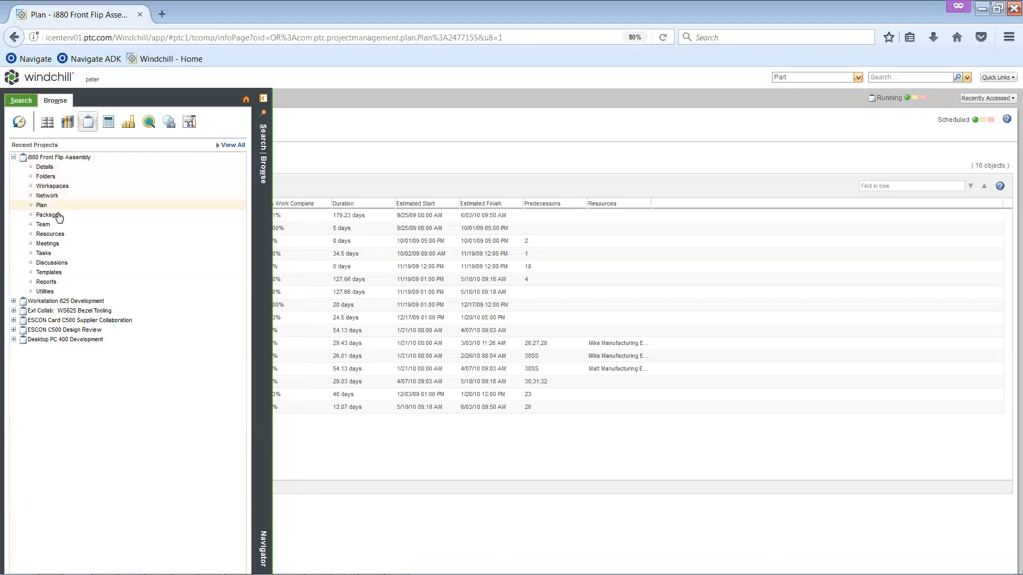
left_click(43, 224)
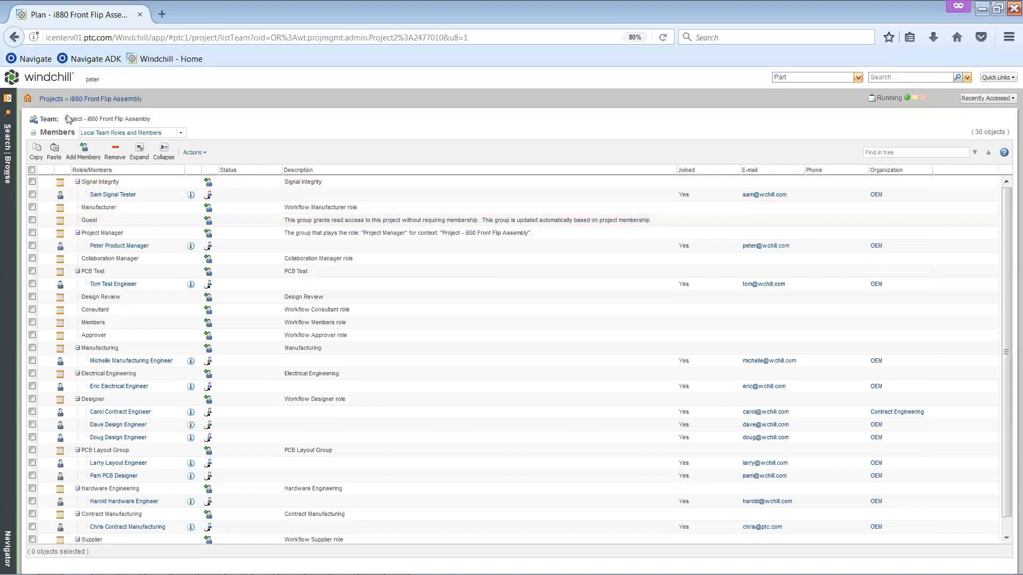
triple_click(152, 122)
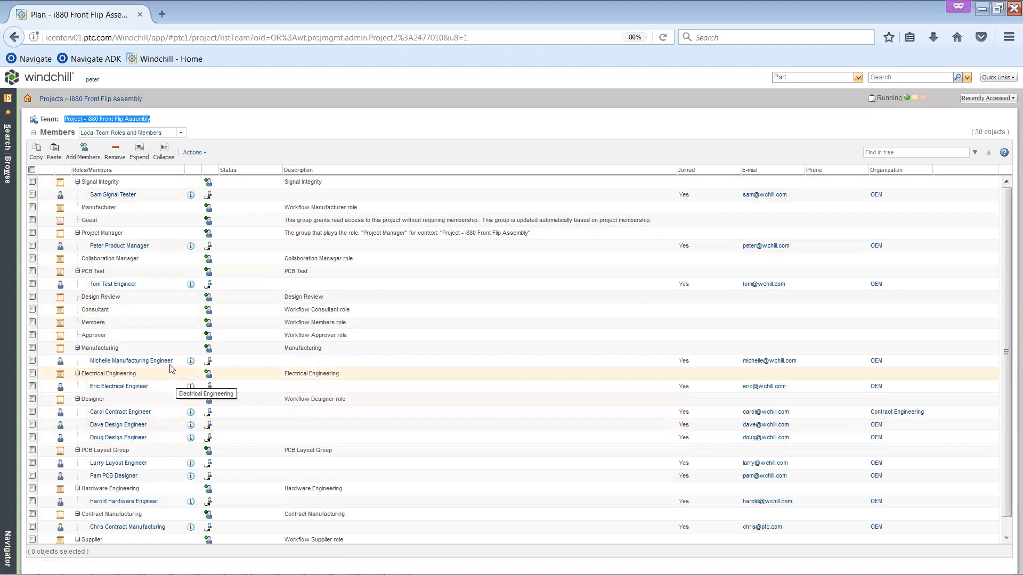
- Try to add a design engineer from the most recent participants to the team, review the assignable roles, and cancel
left_click(84, 151)
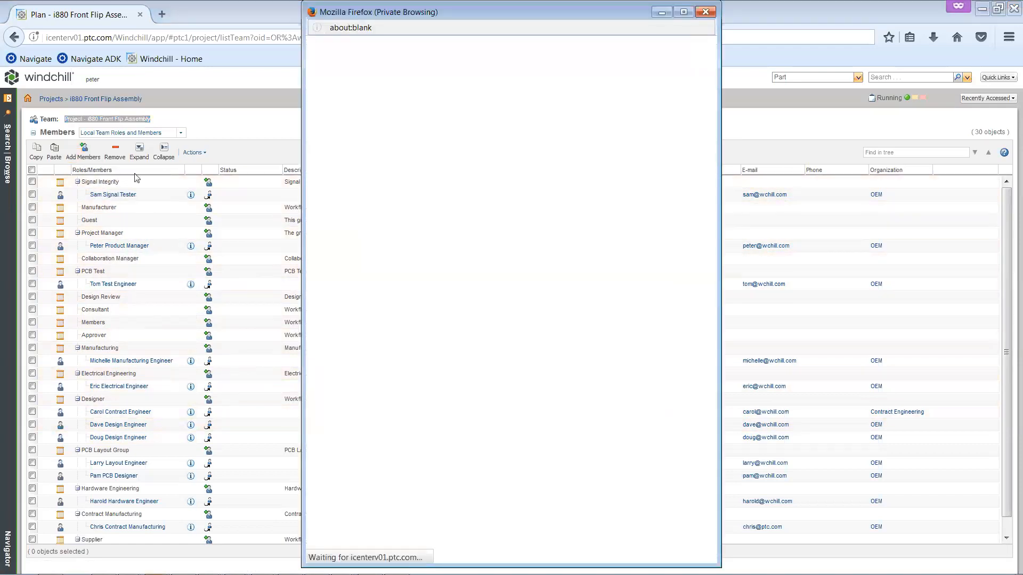
left_click(418, 129)
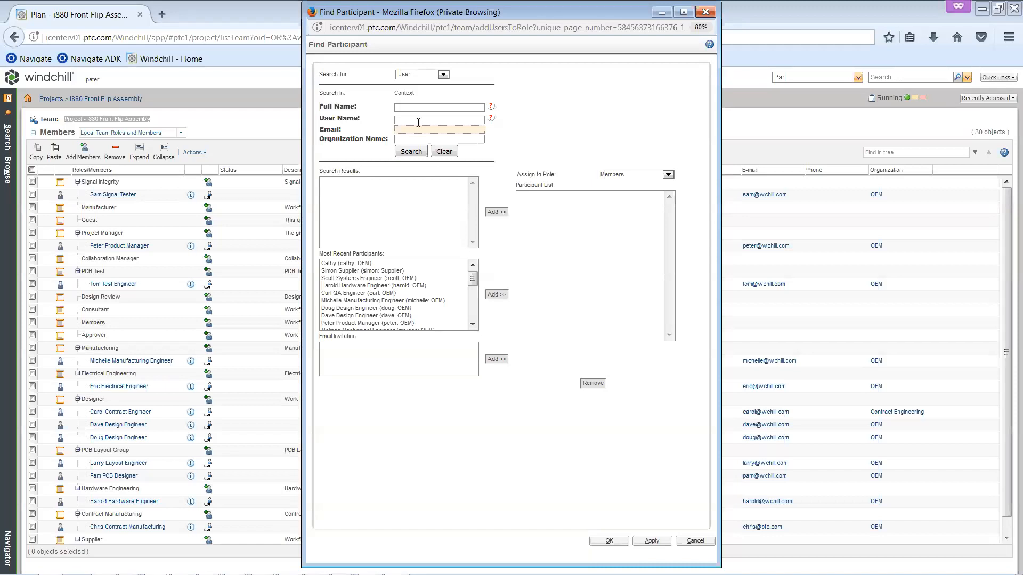
left_click(419, 108)
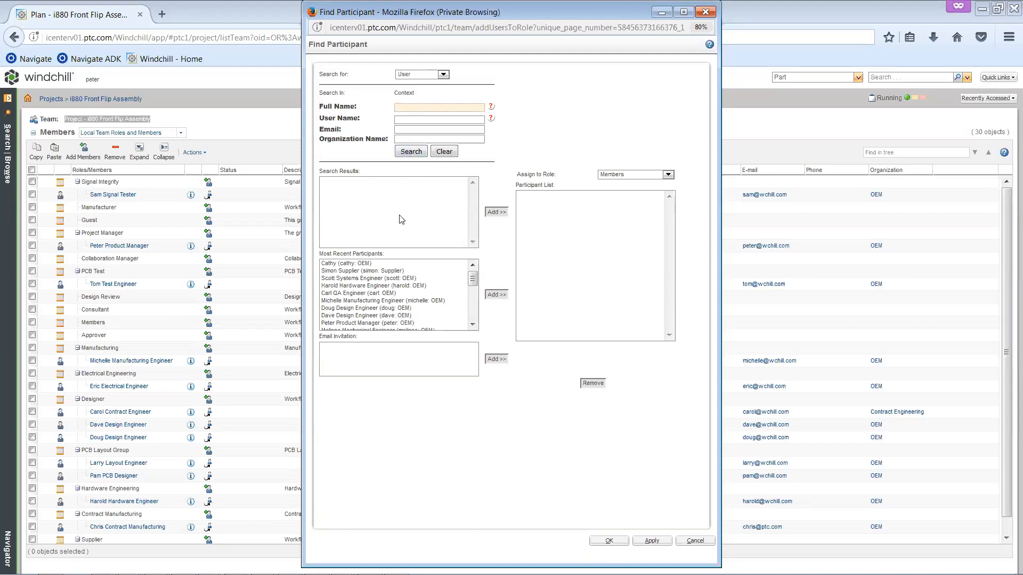
left_click(366, 317)
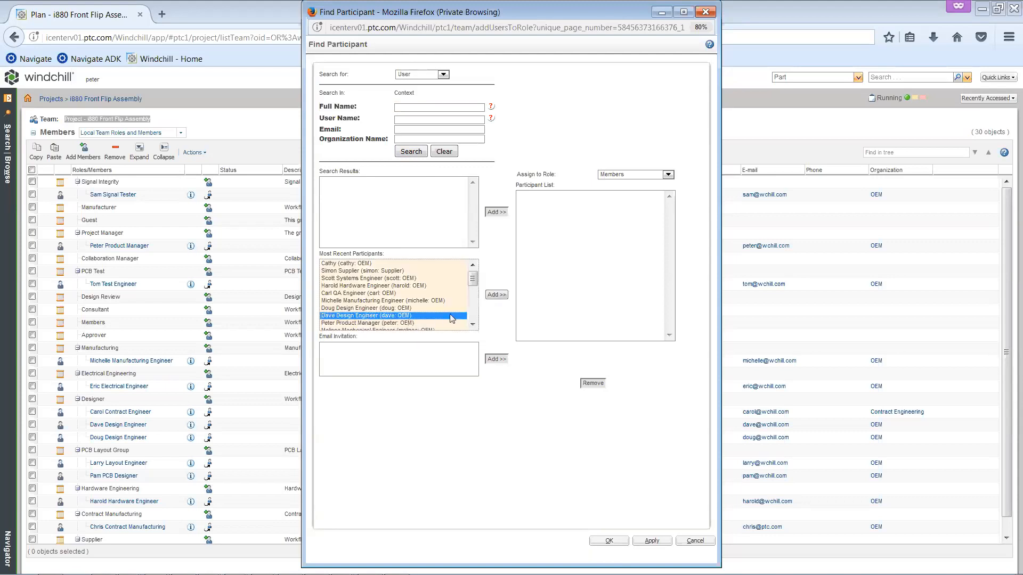
left_click(496, 295)
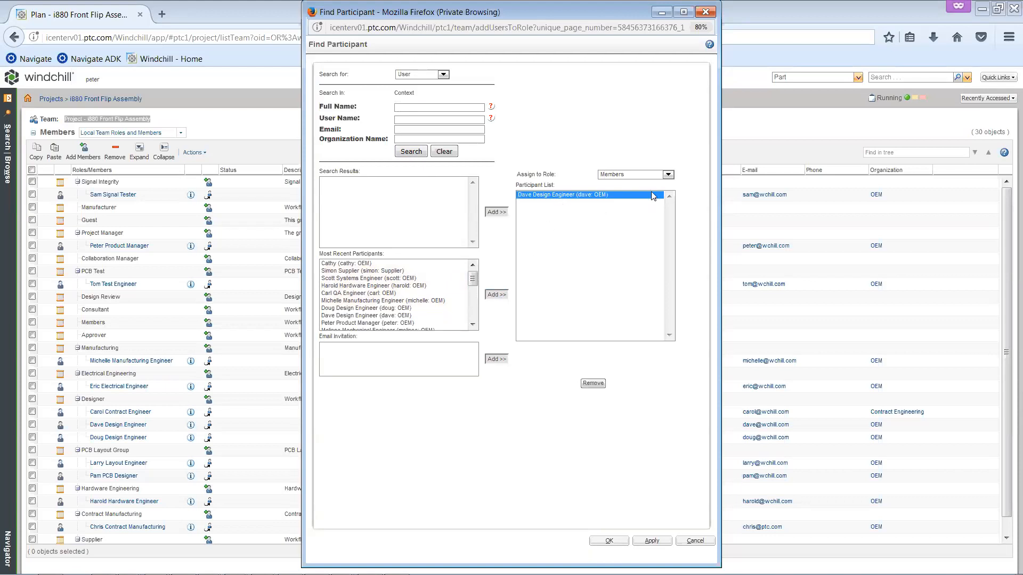
left_click(668, 175)
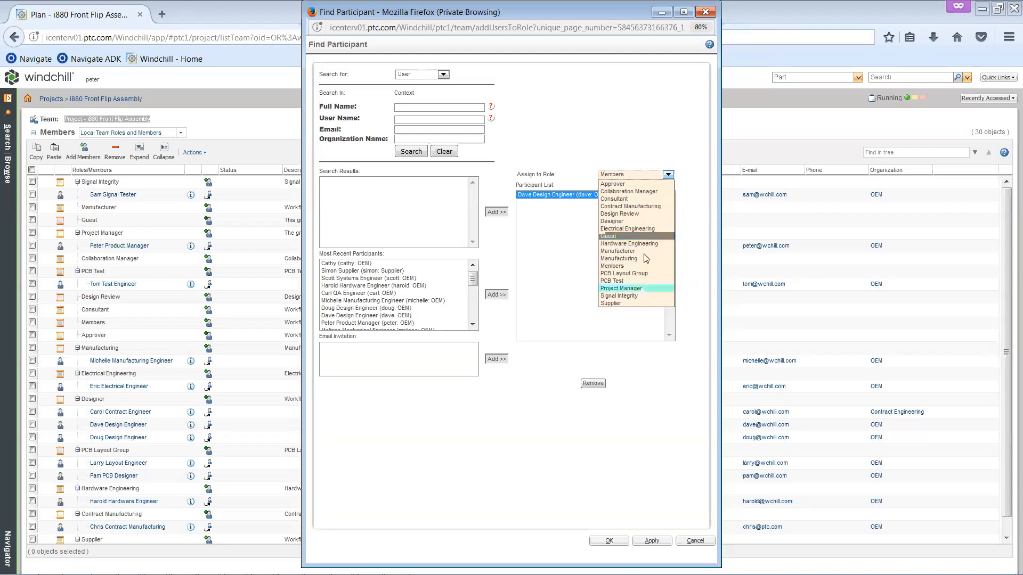
left_click(648, 356)
left_click(695, 540)
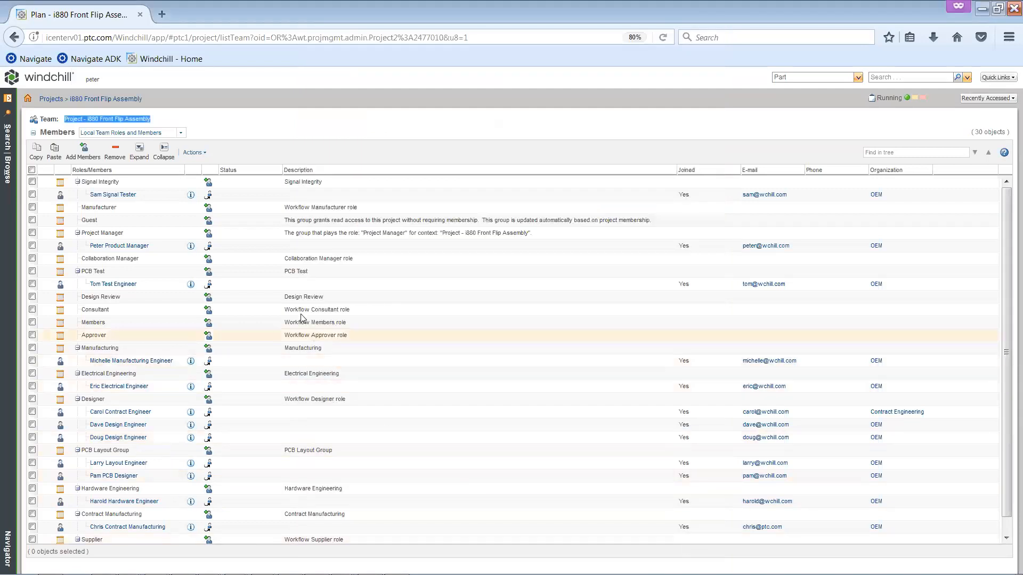
- Examine the organization roles that can be added to the team and the entry for team-specific roles, and cancel
left_click(194, 152)
left_click(239, 277)
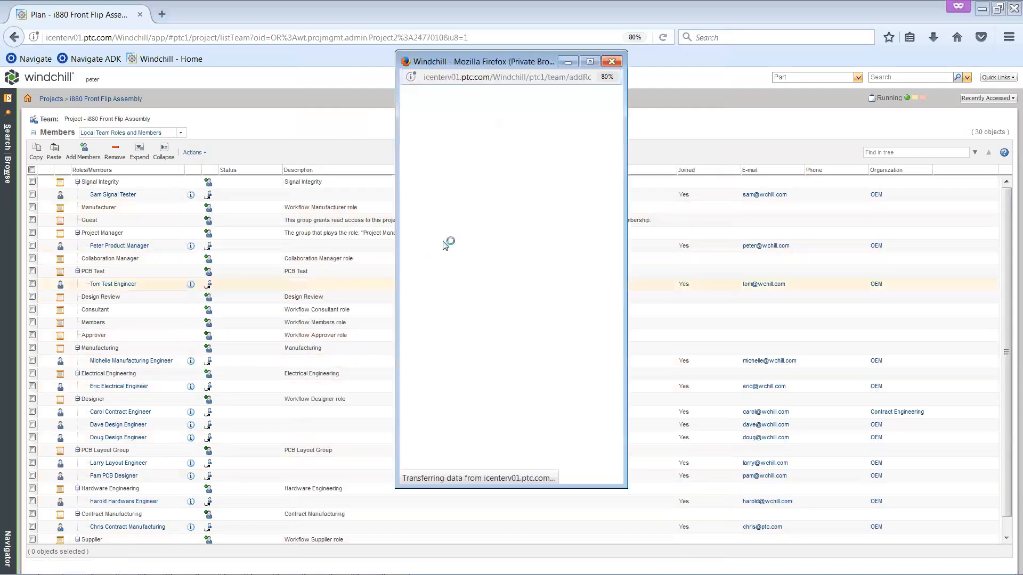
left_click_drag(530, 143, 529, 231)
left_click(492, 276)
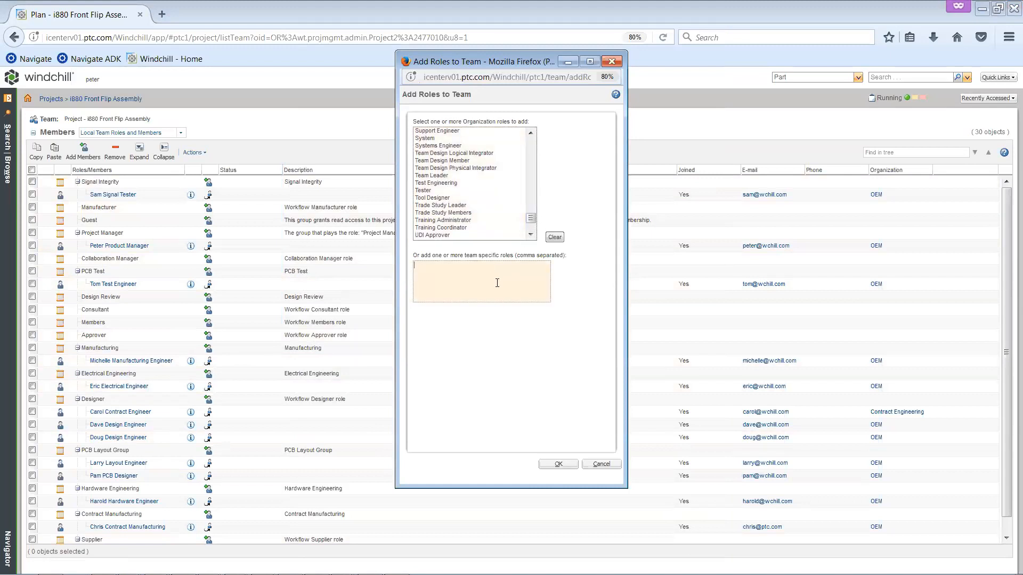
left_click(600, 465)
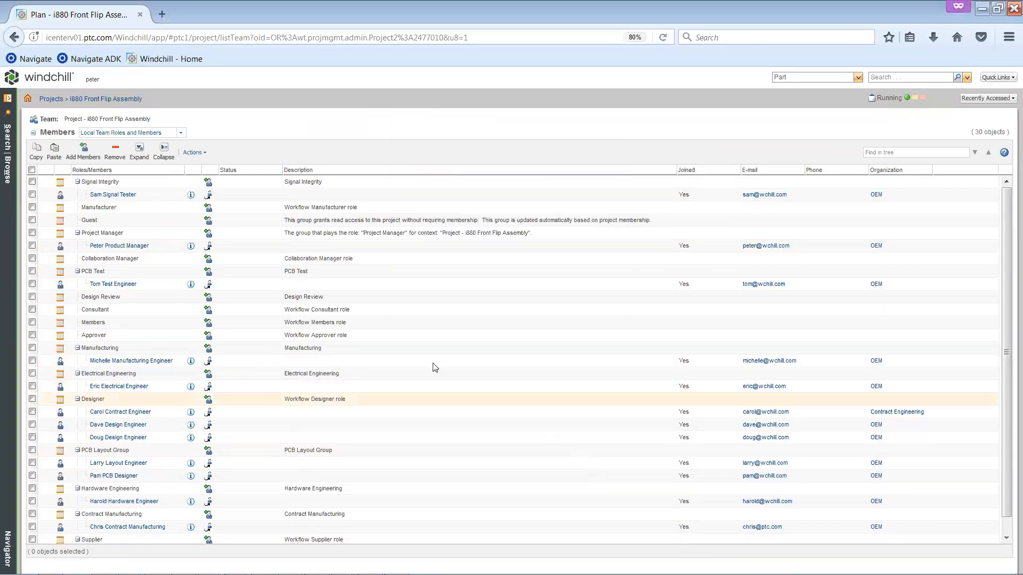
- Open the role action configuration for the team, maximize it, and examine the actions allowed for the Guest role
left_click(195, 153)
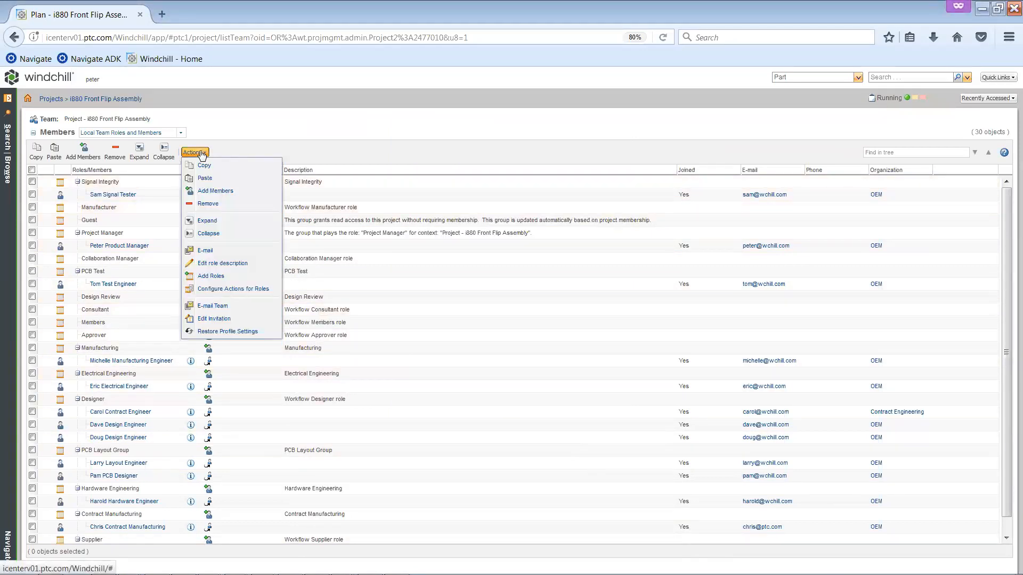
left_click(248, 290)
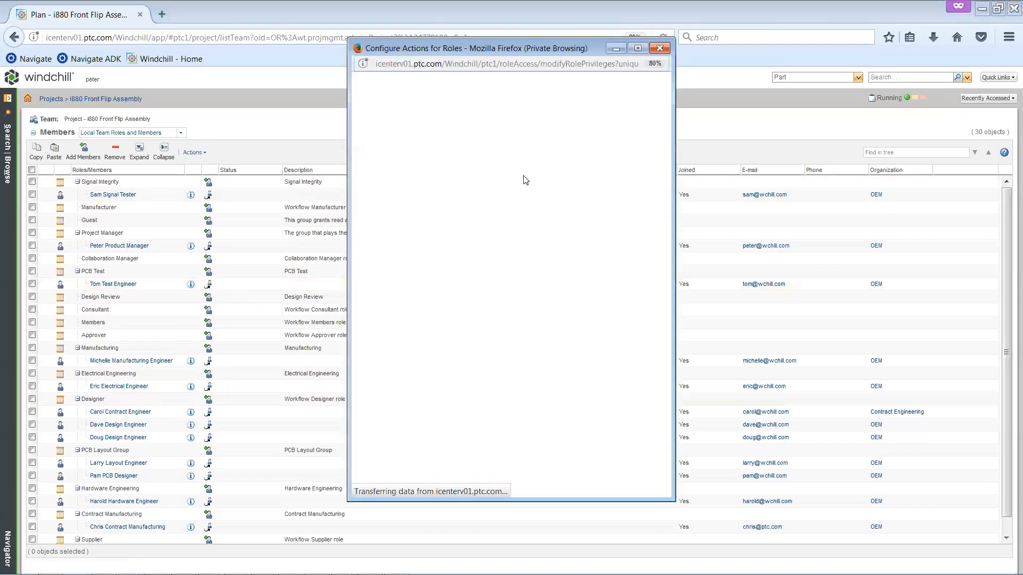
left_click(637, 48)
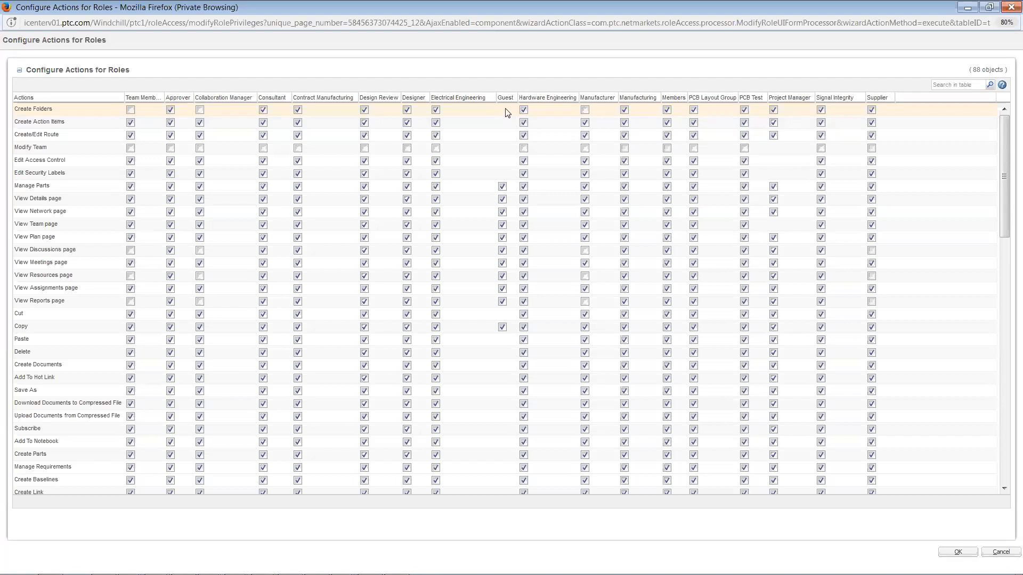
left_click(500, 150)
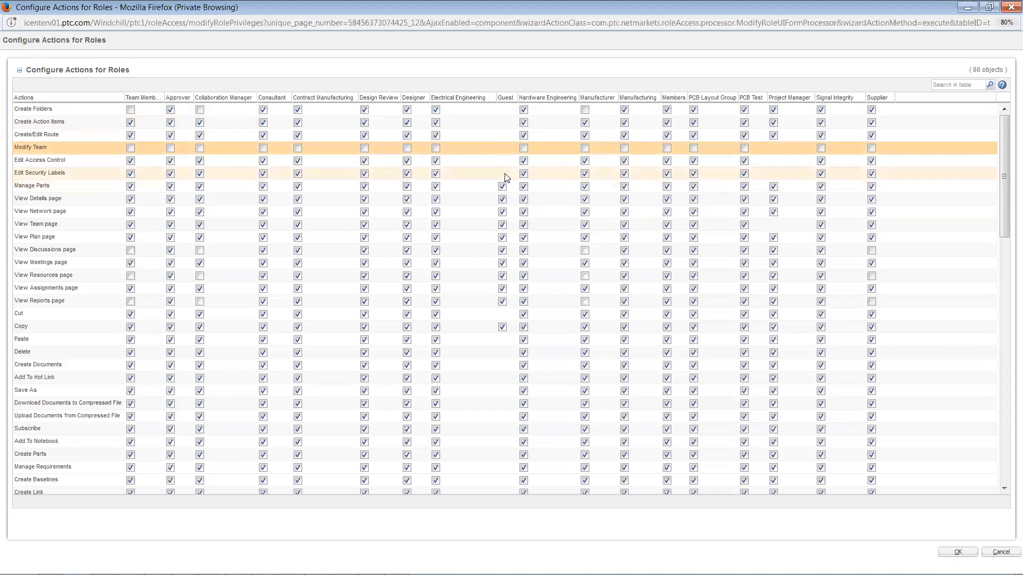
left_click(507, 175)
left_click(508, 139)
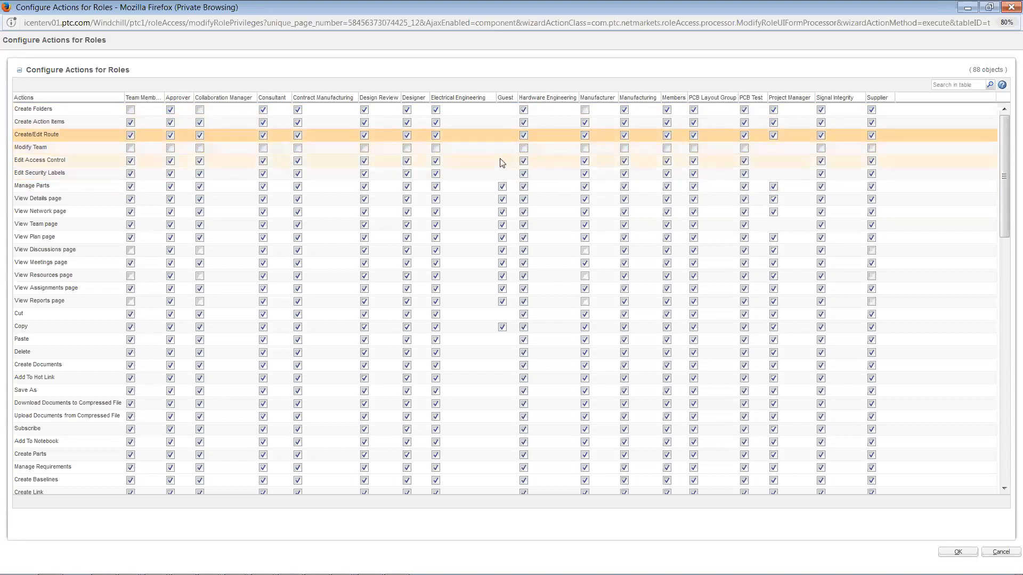
left_click(501, 173)
- Try to disable Edit Security Labels, View Team page, Cut and Copy for the Manufacturer role, and discard the changes
left_click(584, 174)
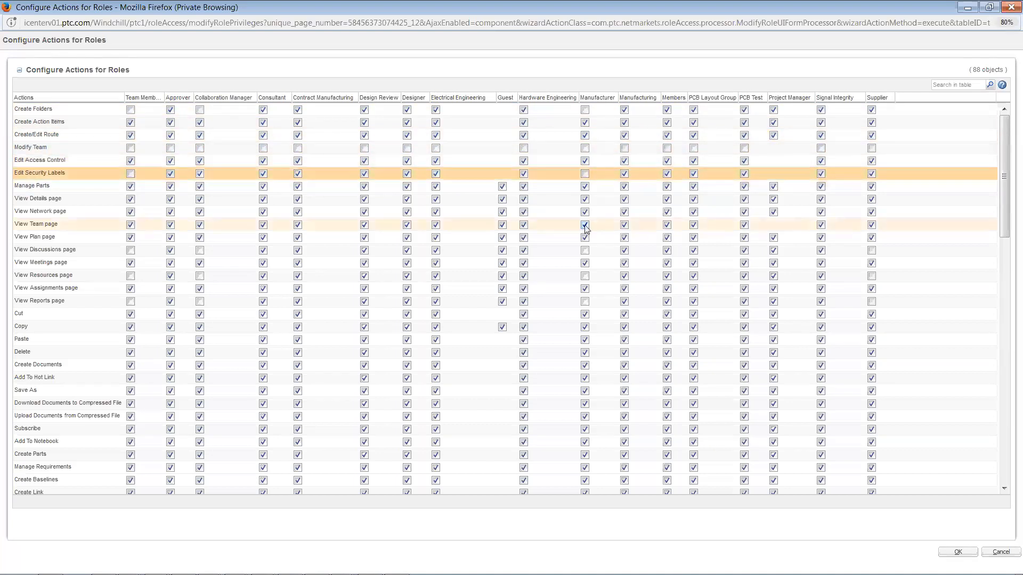
left_click(585, 224)
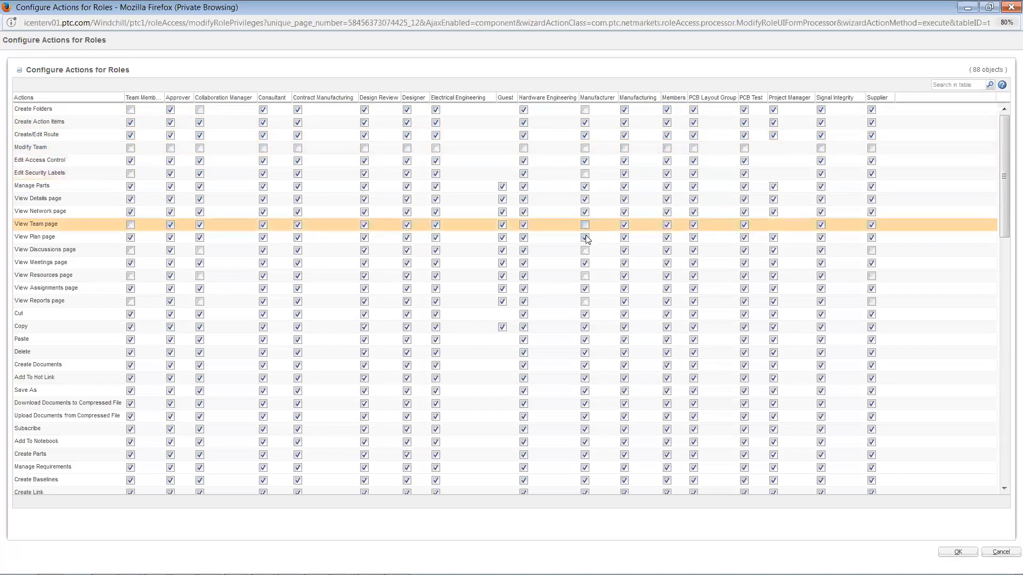
left_click(584, 314)
left_click(584, 327)
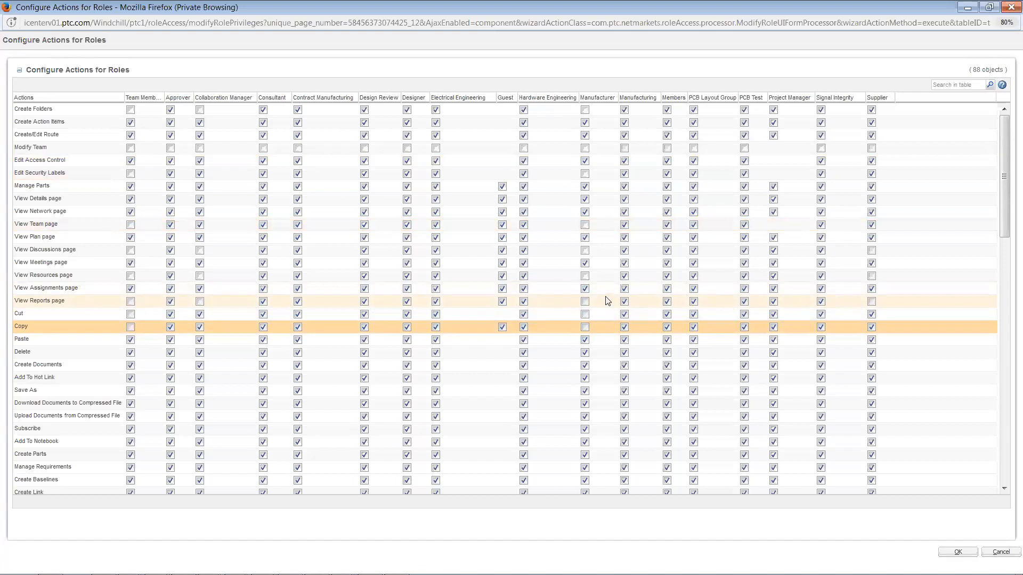
left_click(994, 552)
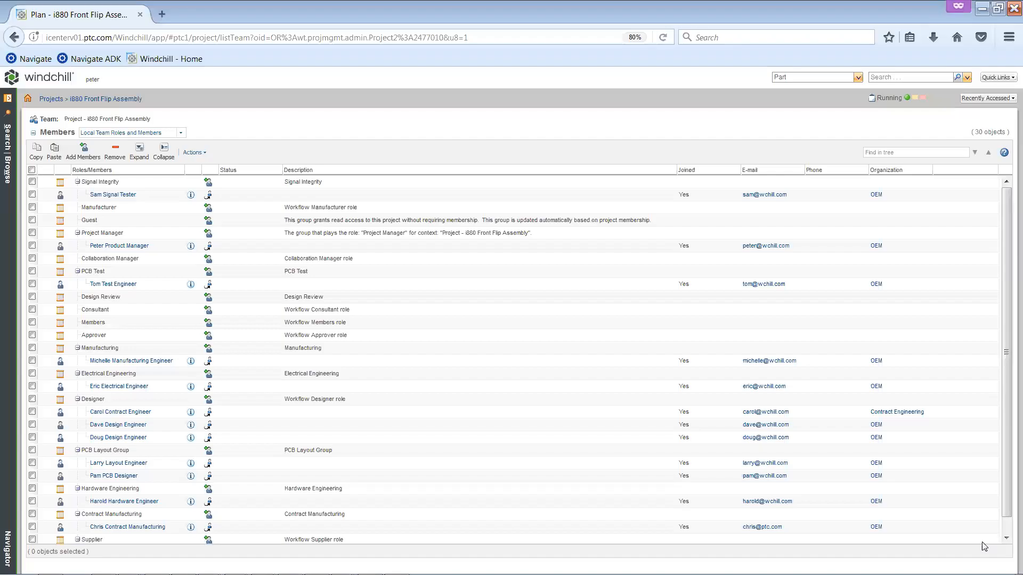
- Open the project's document templates, examine the attributes for a new template of type Document, and cancel its creation
left_click(8, 100)
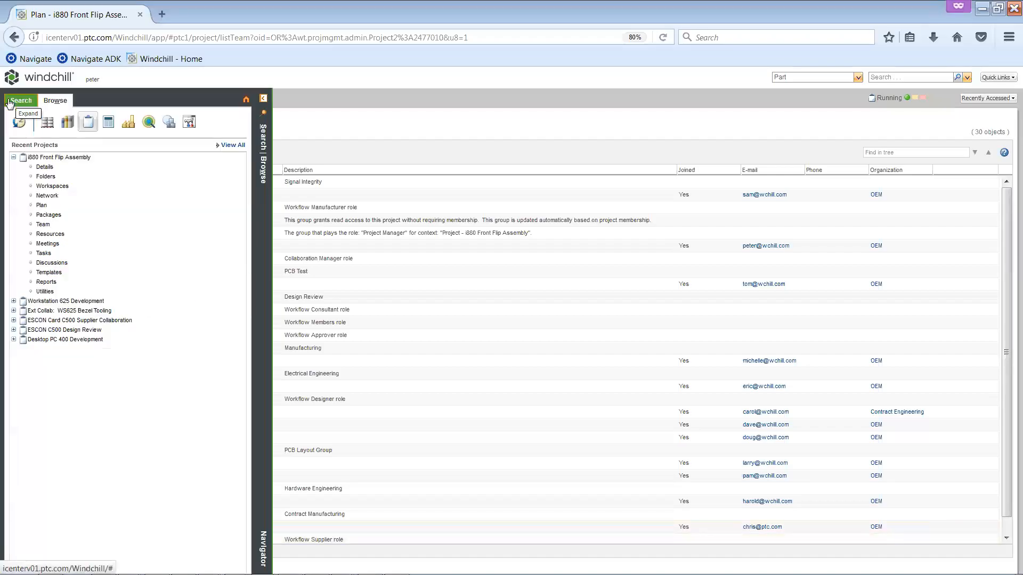
left_click(53, 273)
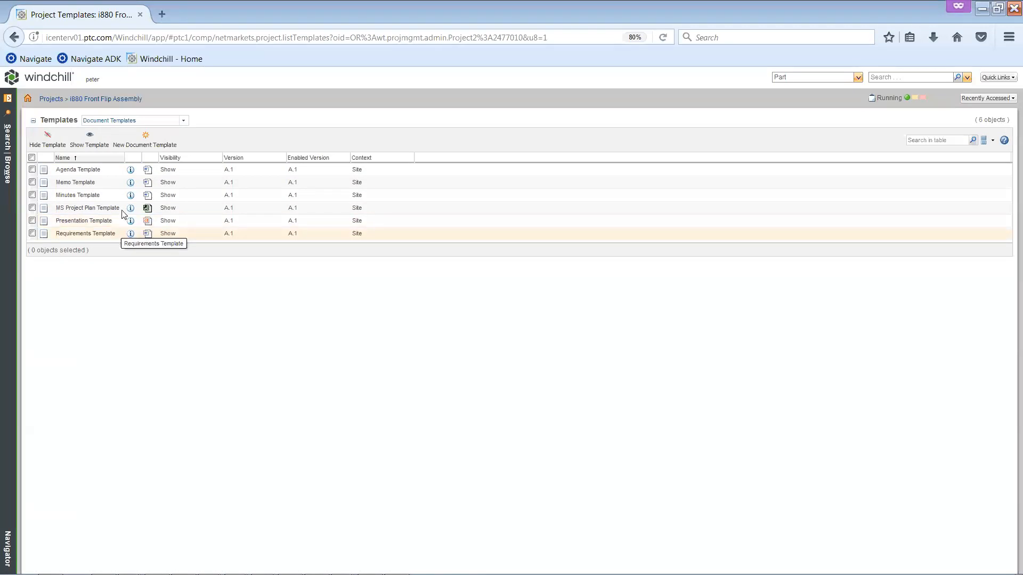
left_click(148, 148)
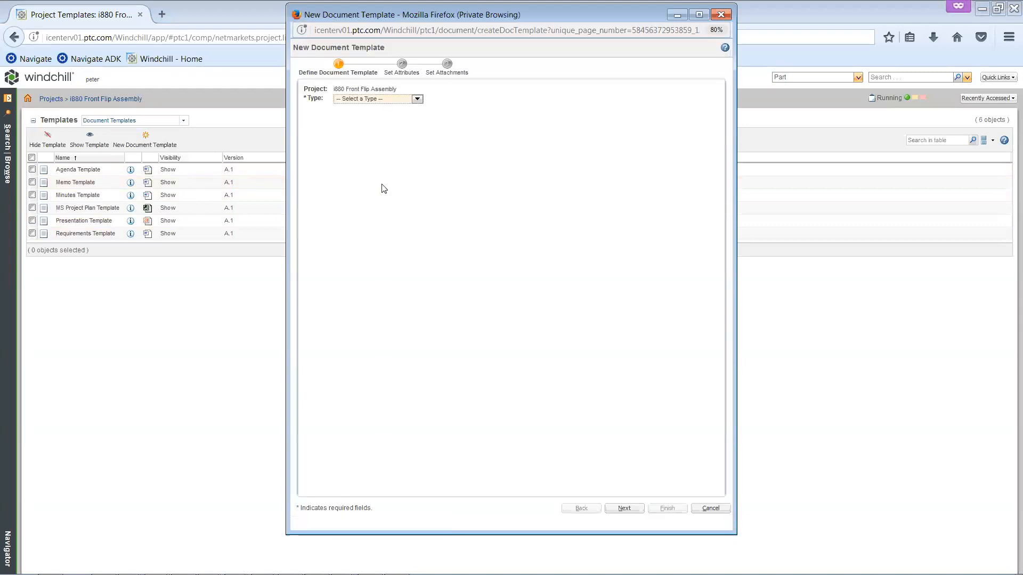
left_click(418, 99)
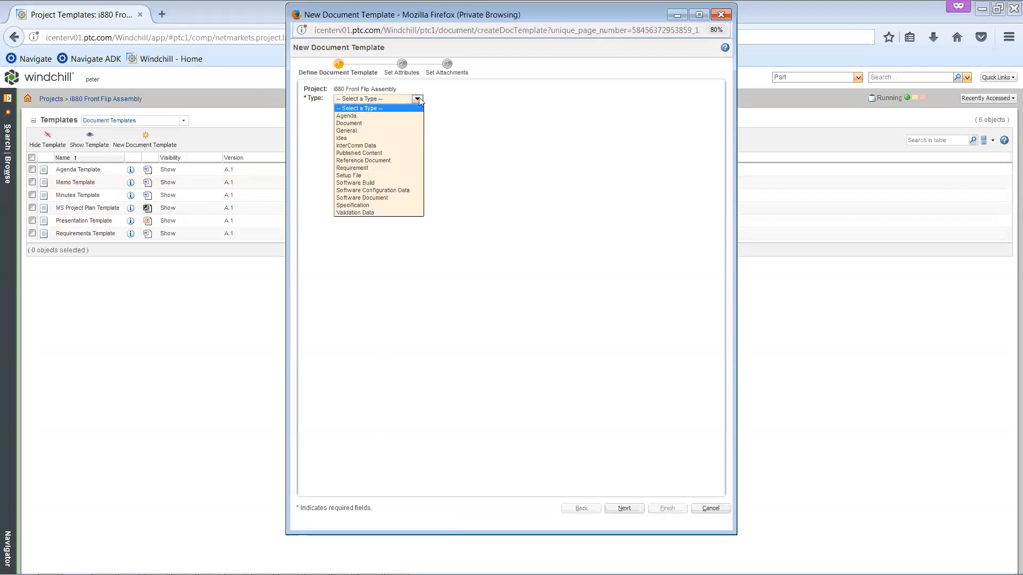
left_click(396, 123)
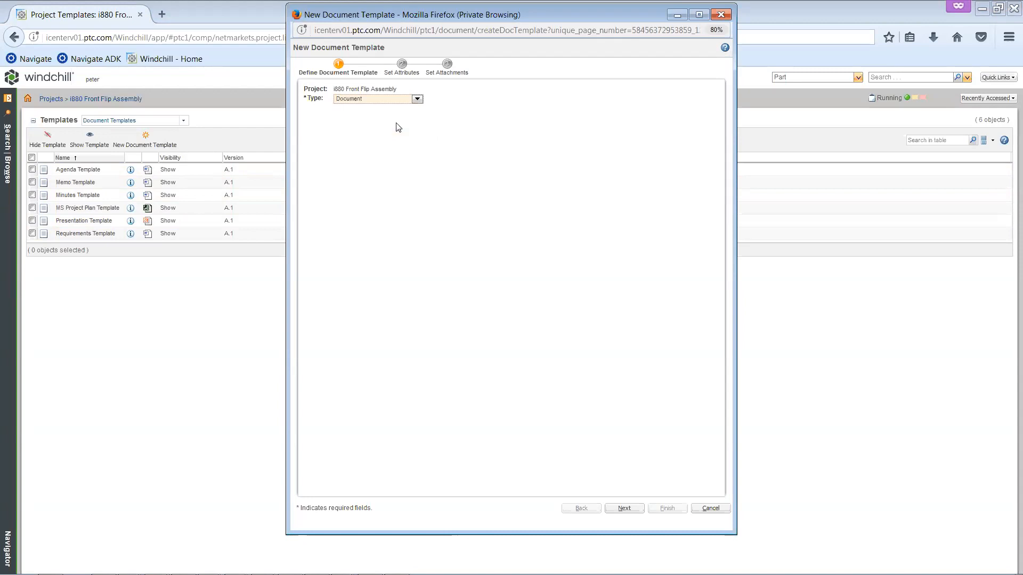
left_click(402, 68)
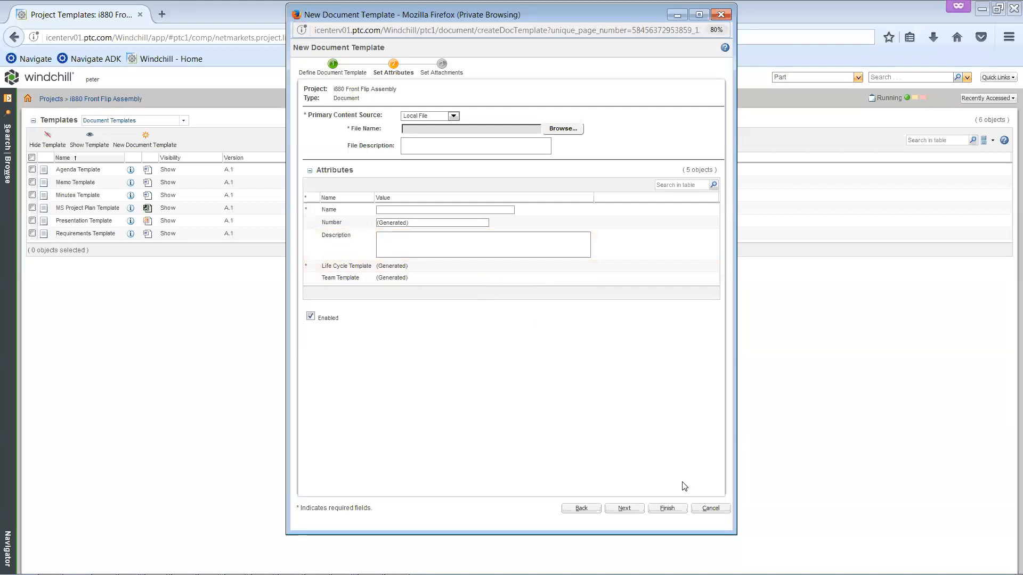
left_click(702, 508)
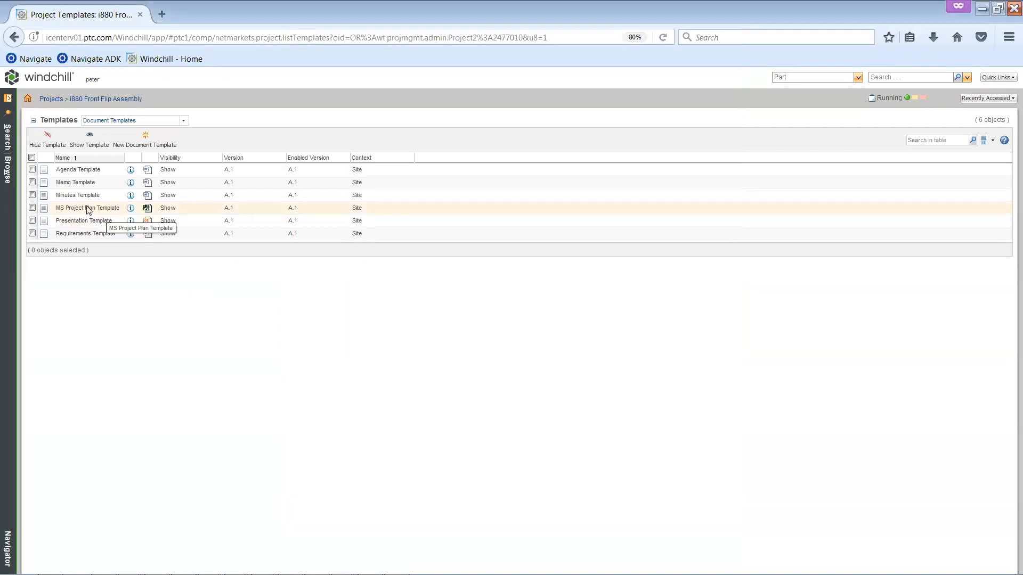
- Open the project's reports, expand the Planning group, and widen the Description column of the reports table
left_click(7, 99)
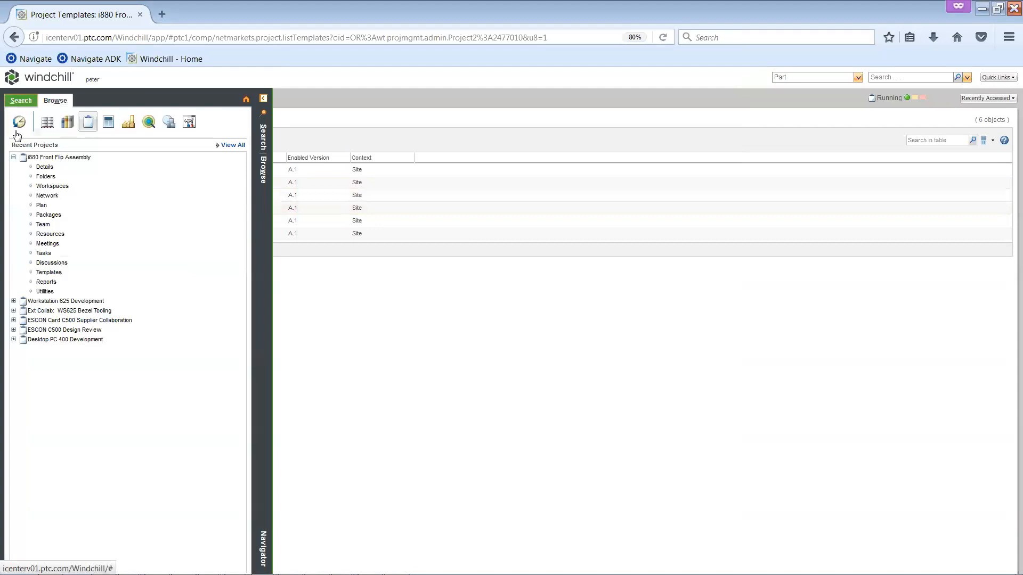
left_click(52, 281)
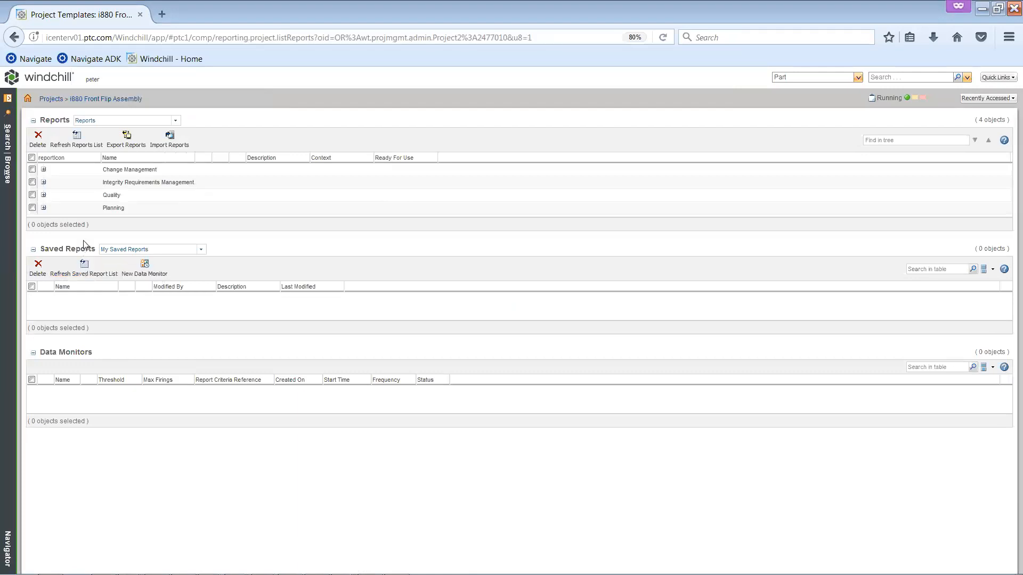
left_click(44, 208)
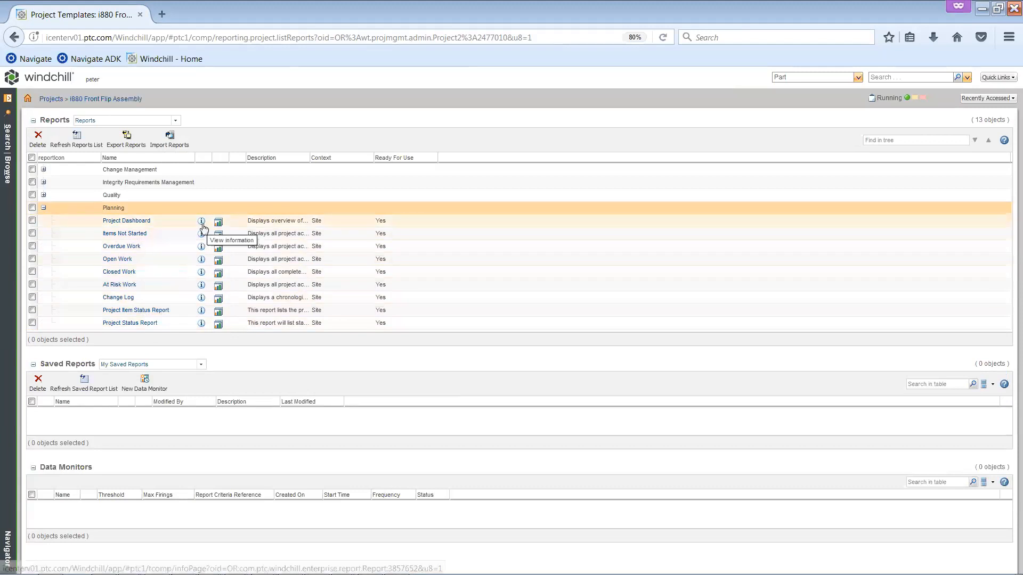
left_click_drag(315, 157, 408, 164)
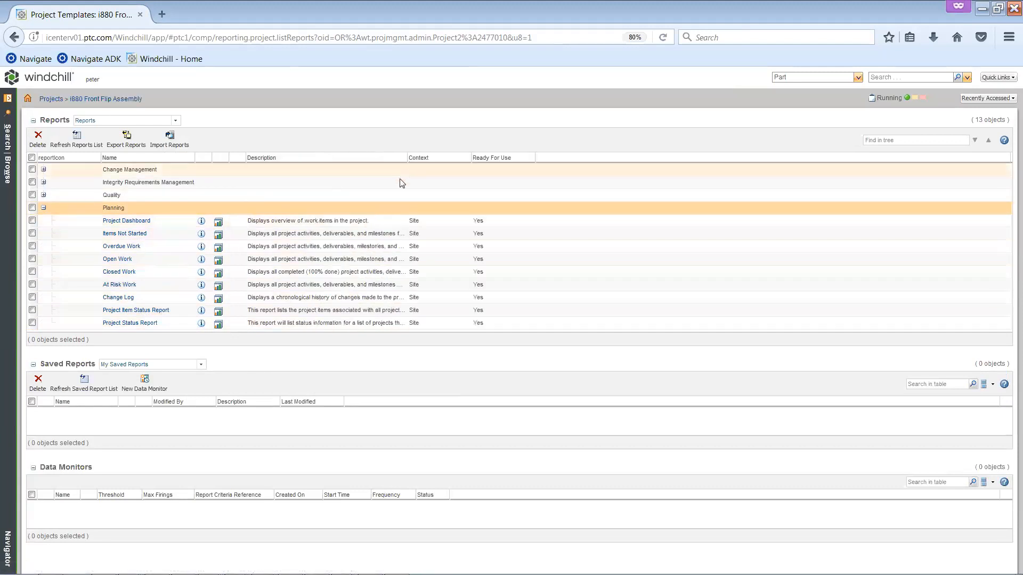